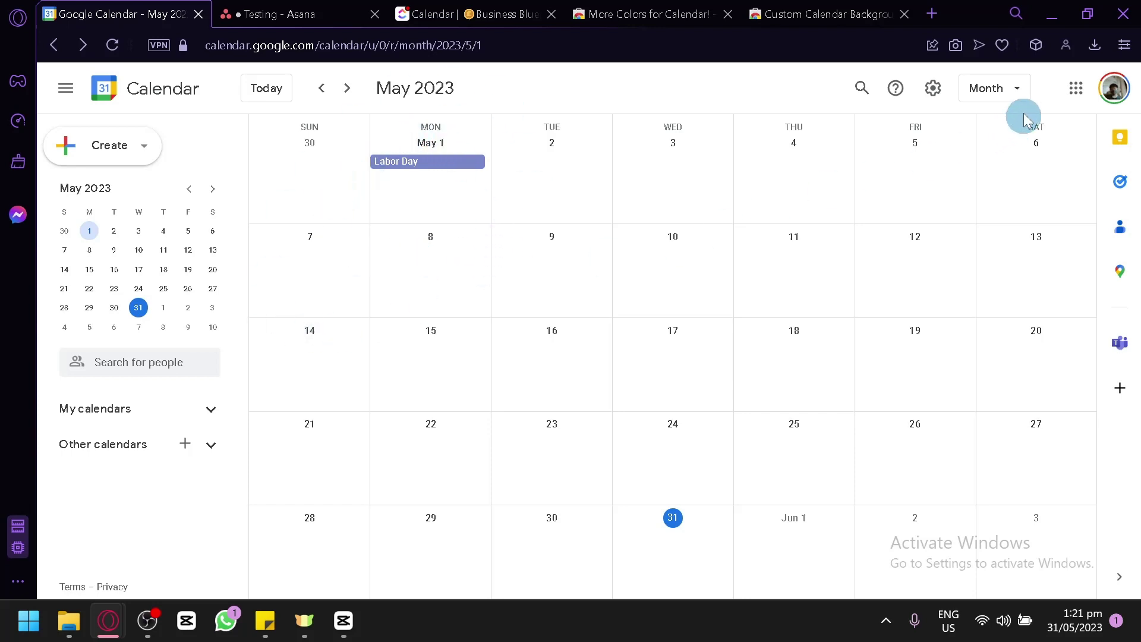
- Switch the calendar through the Day, Week and Month views
click(1034, 89)
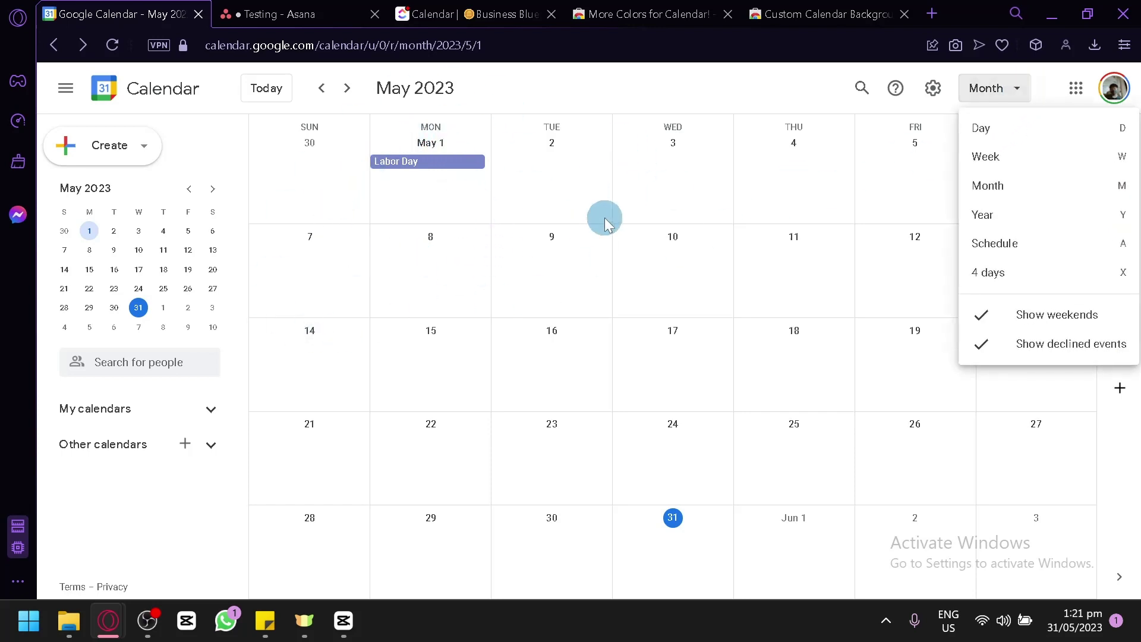
click(977, 131)
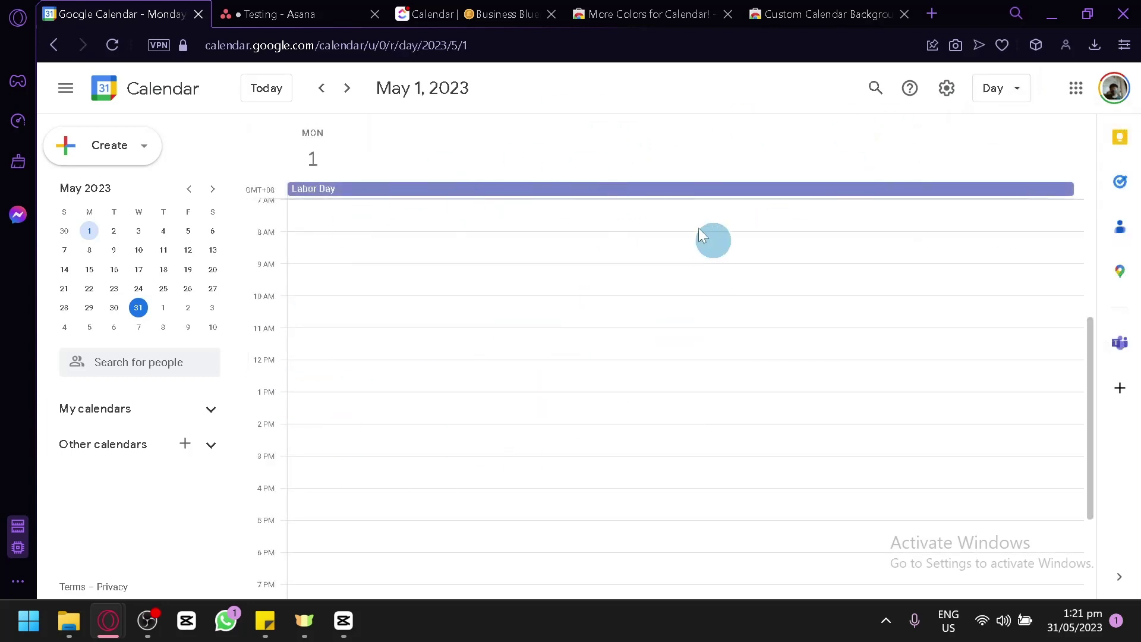
click(989, 92)
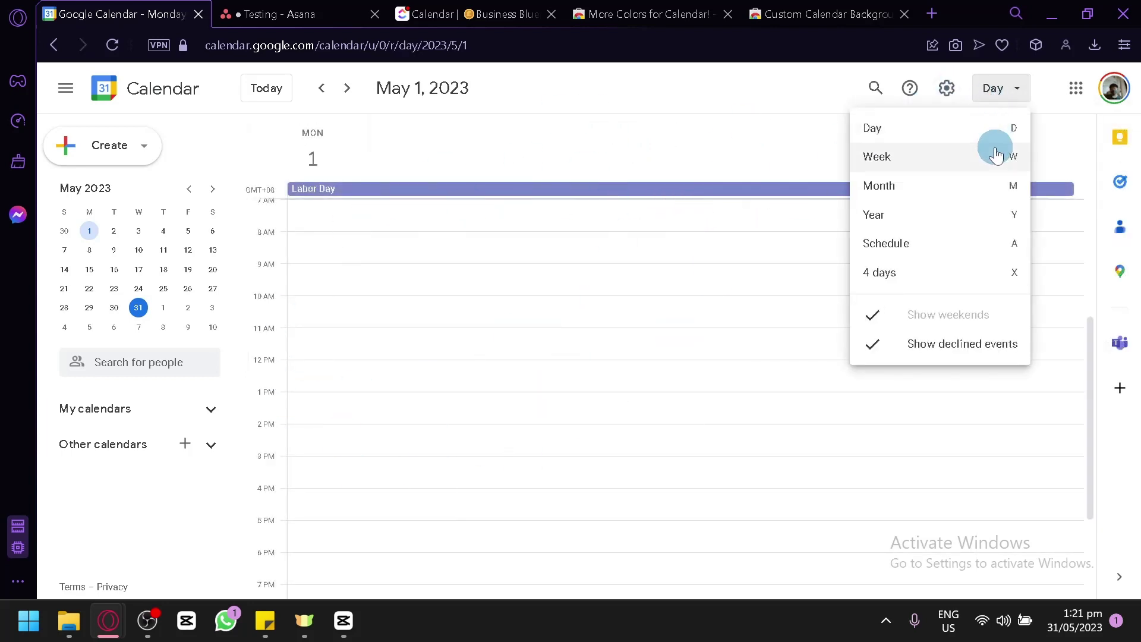
click(994, 155)
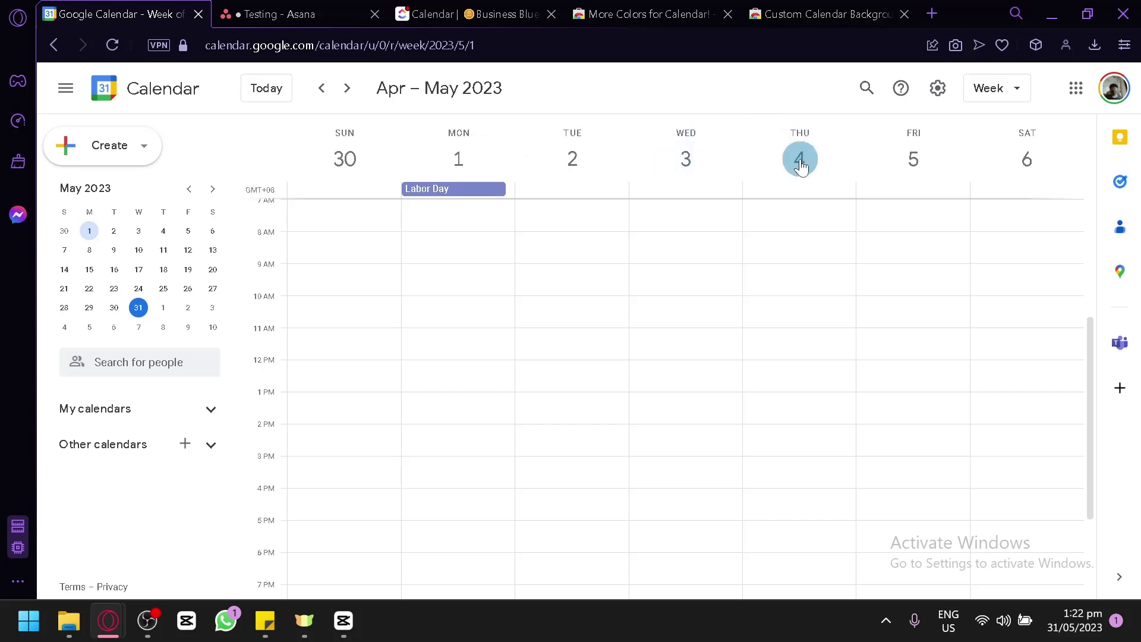
click(1003, 89)
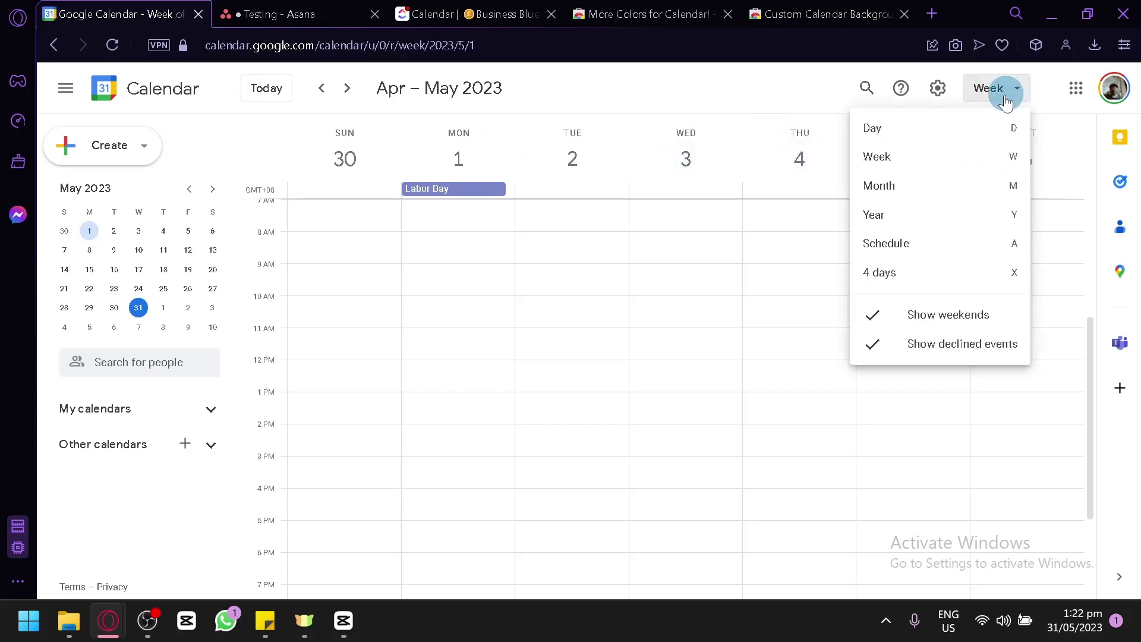
click(952, 187)
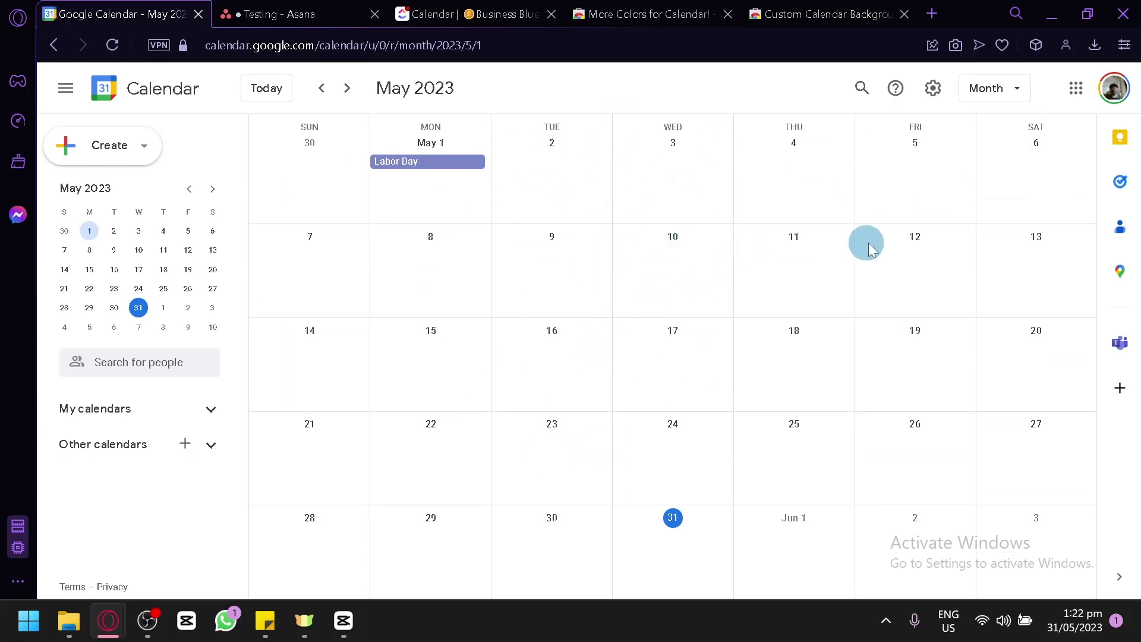
- Browse the Year view, then show the Schedule list of upcoming holidays
click(994, 95)
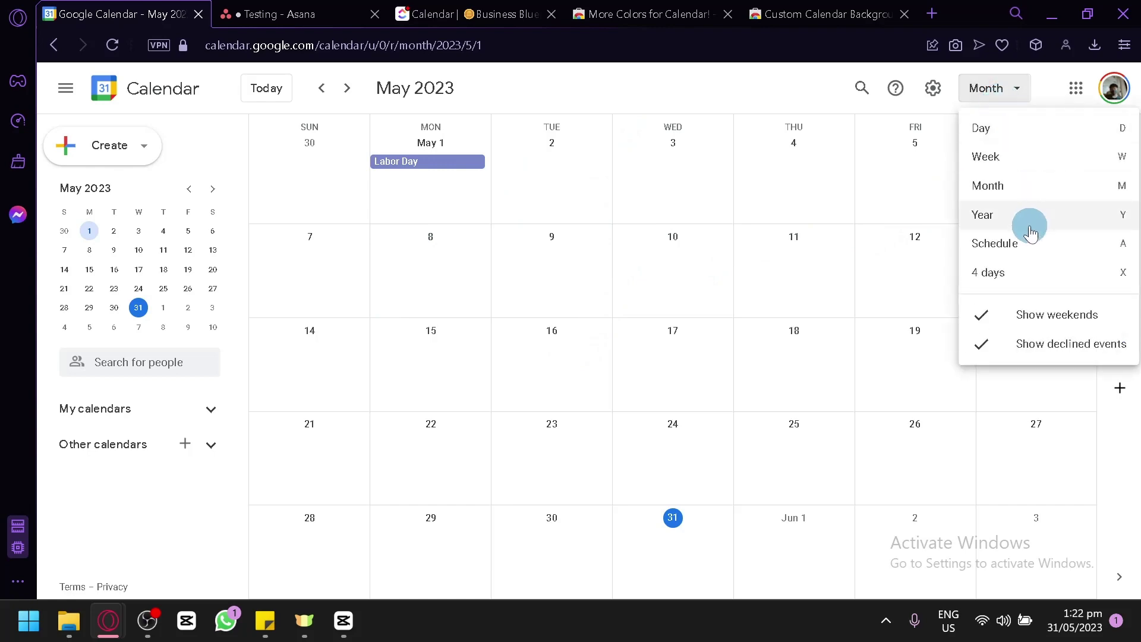
click(1030, 218)
scroll(771, 348, down, 2)
scroll(772, 347, up, 2)
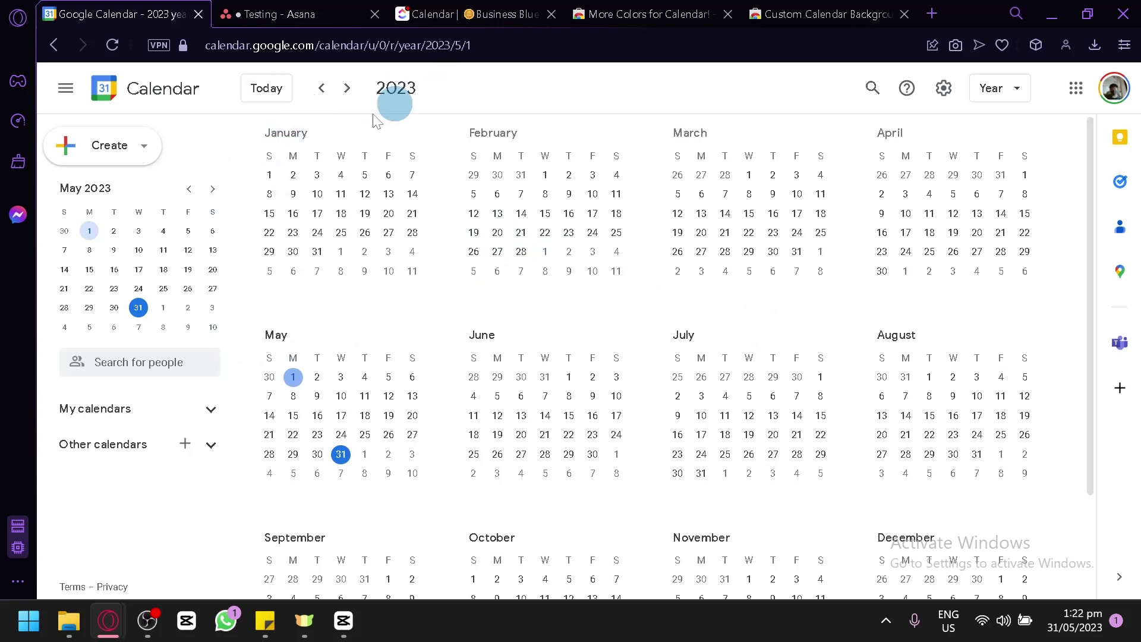
scroll(853, 241, down, 2)
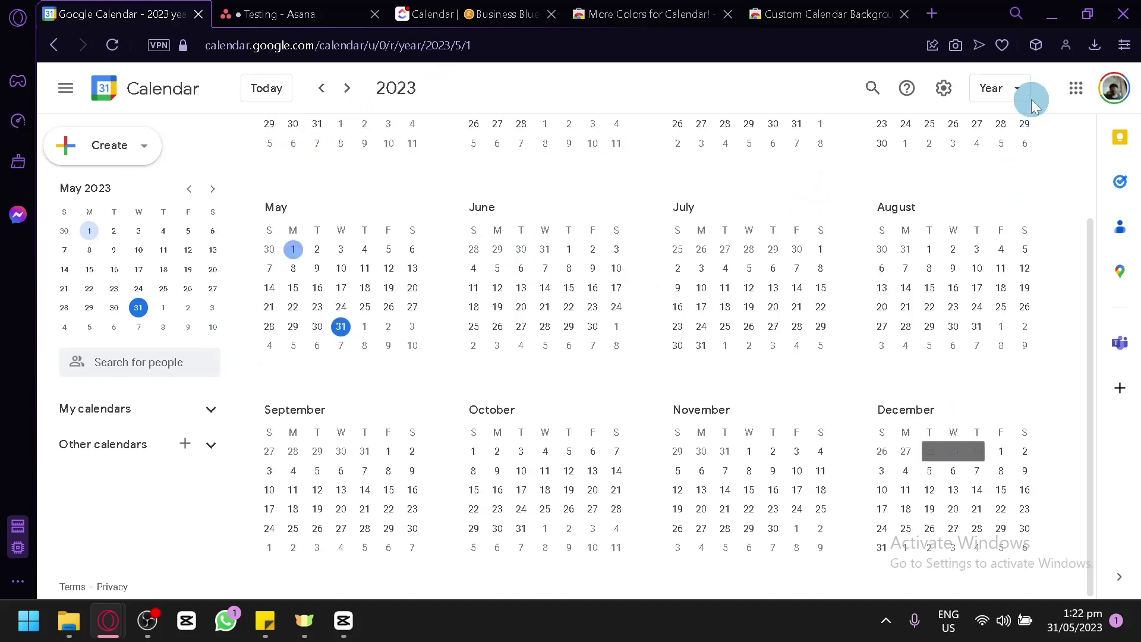
click(1004, 88)
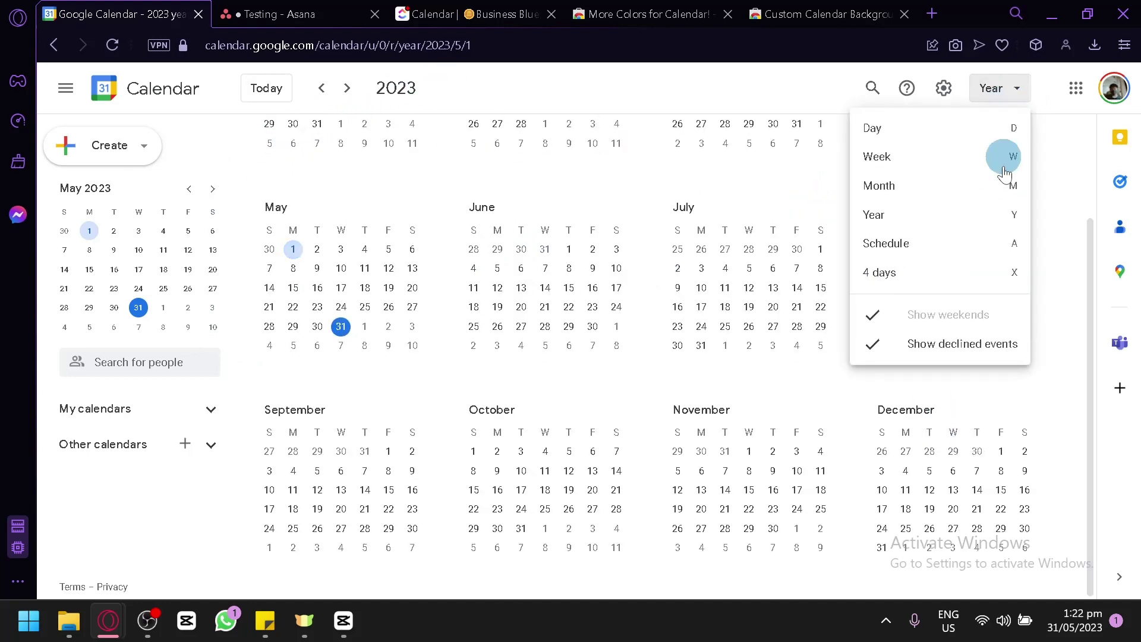
click(960, 243)
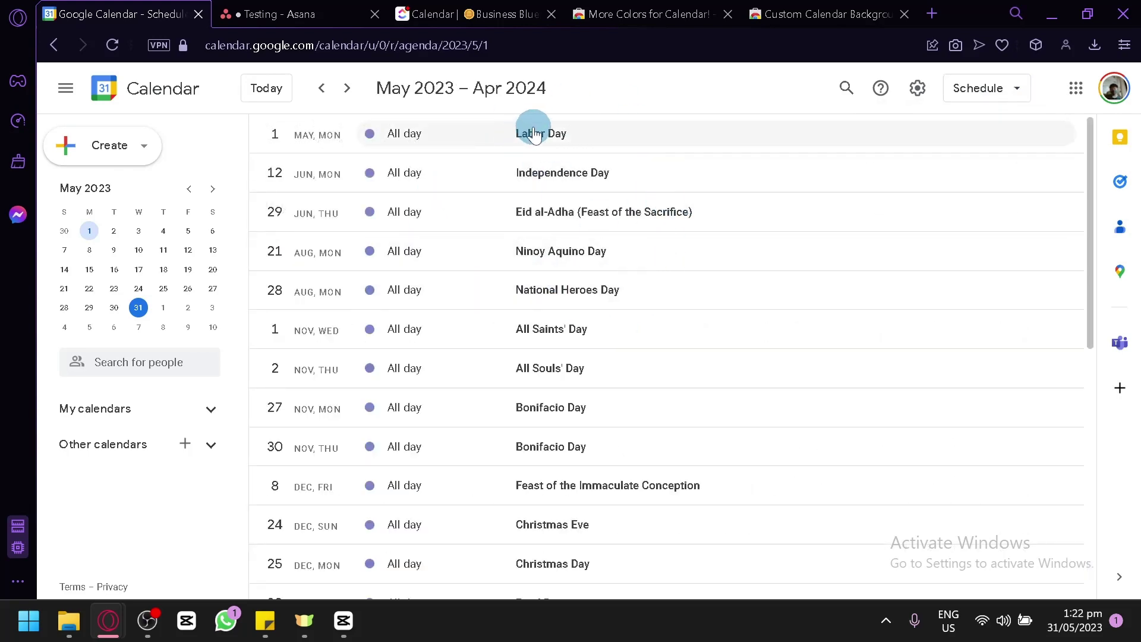
- Scroll the holiday schedule, try the 4-day view, then return to Month
scroll(712, 338, down, 10)
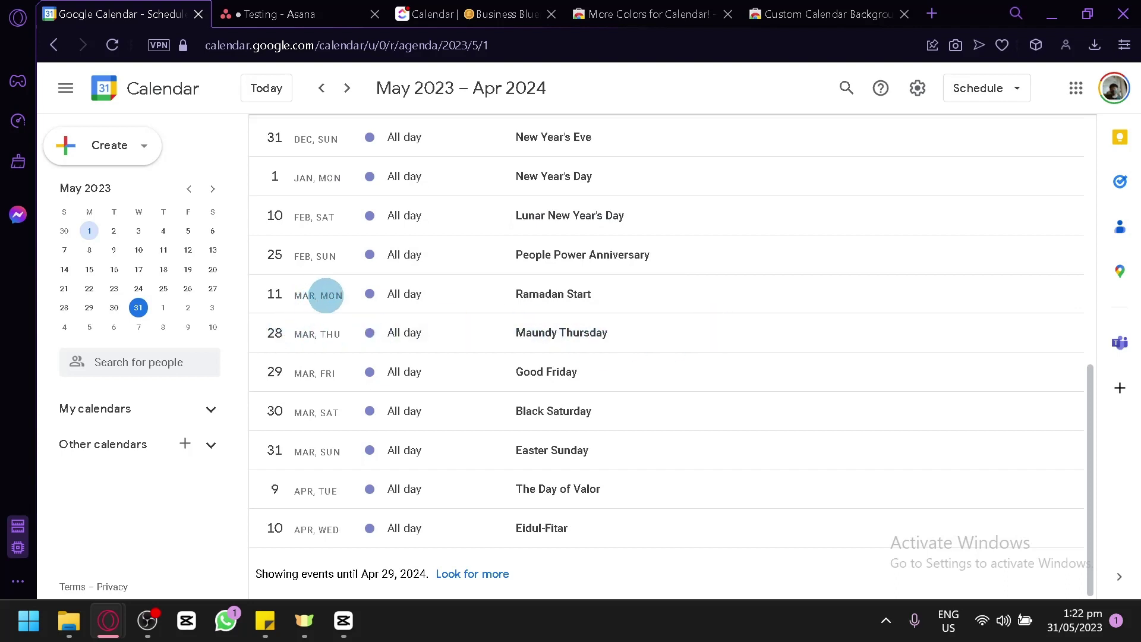
scroll(369, 255, up, 8)
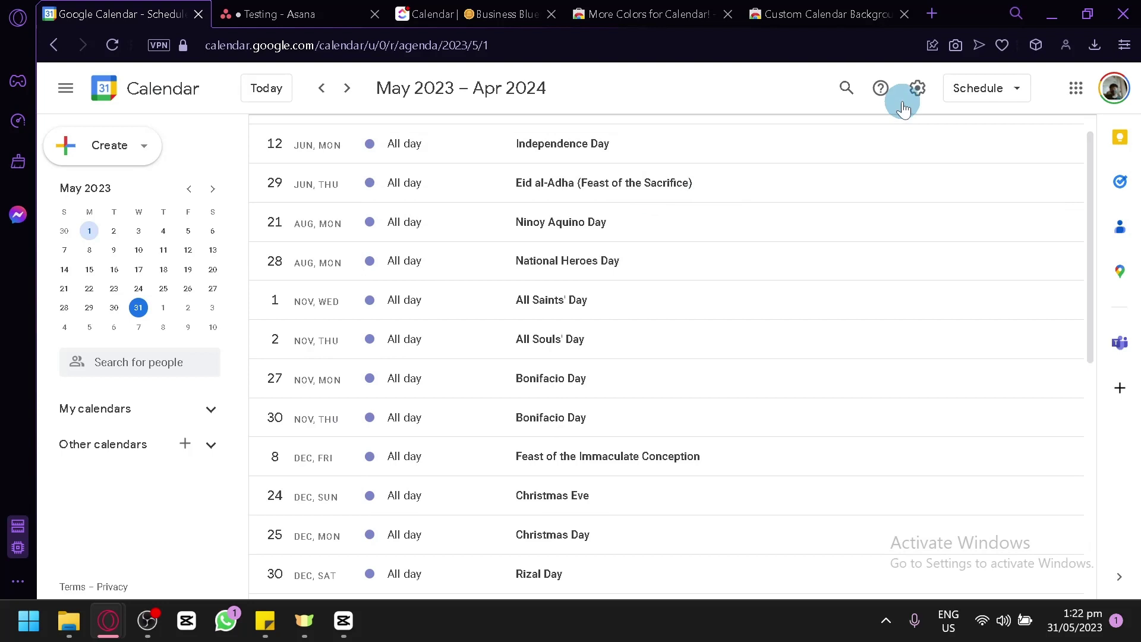
click(962, 92)
click(1026, 267)
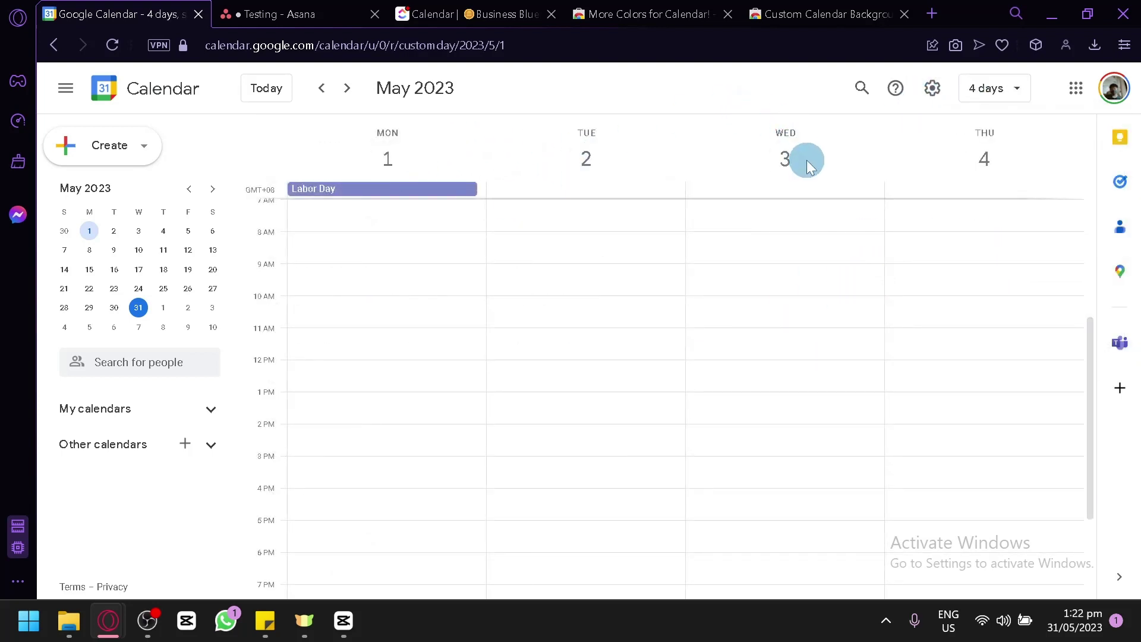
click(1002, 89)
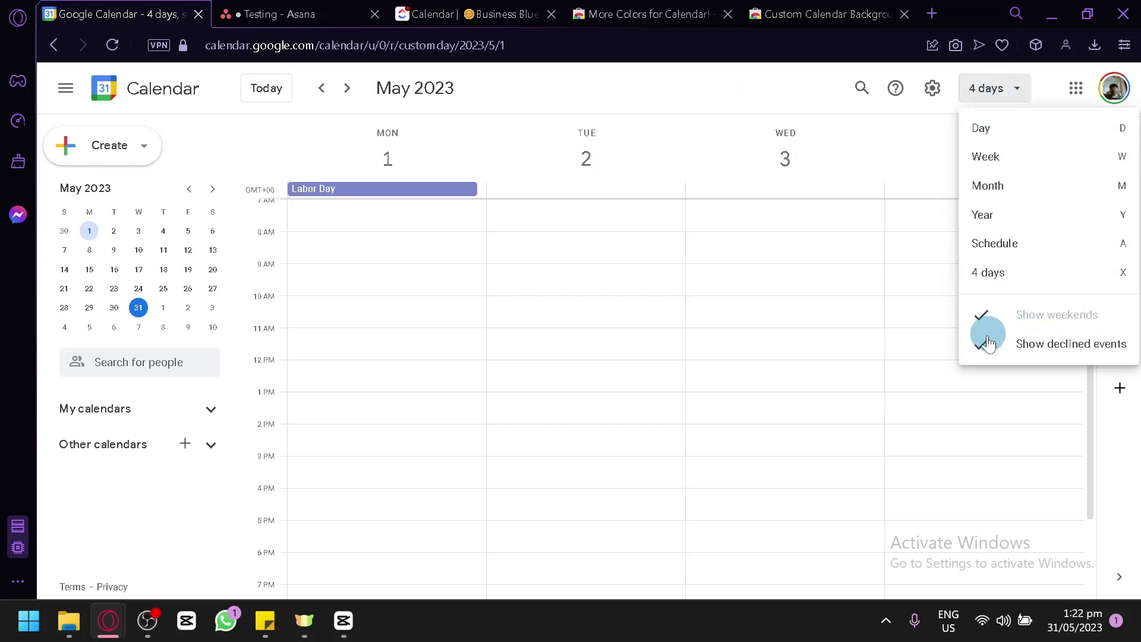
click(1061, 185)
click(998, 95)
click(1001, 100)
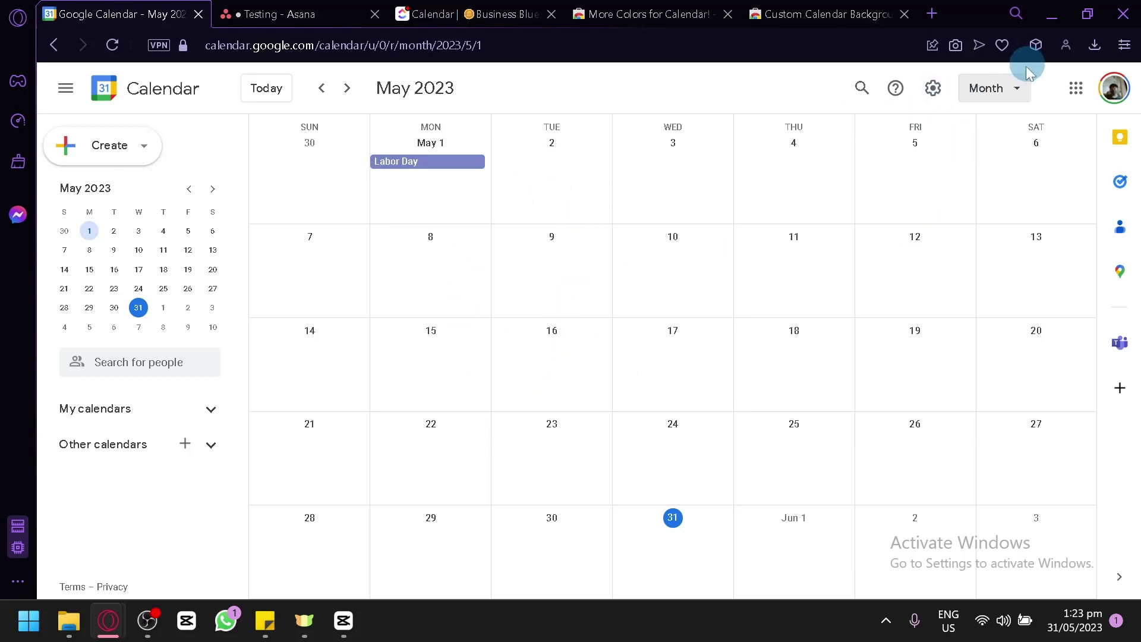
- Check the Day view for May 1, return to May 2023, and start a May 3 event
click(1004, 95)
click(1001, 94)
click(999, 94)
click(986, 128)
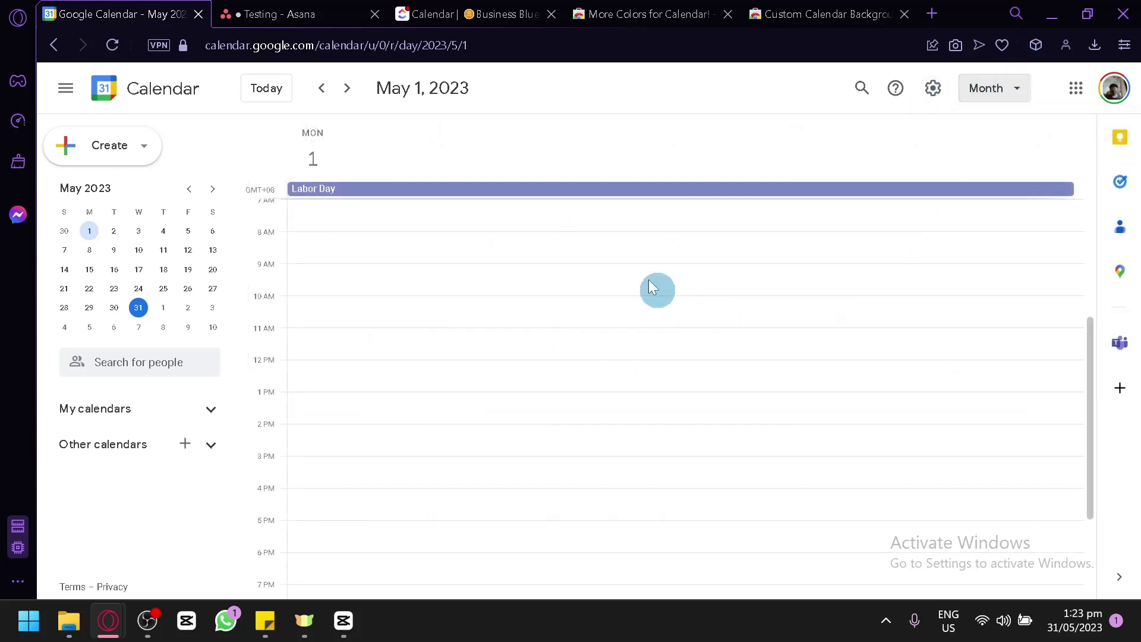
click(1018, 104)
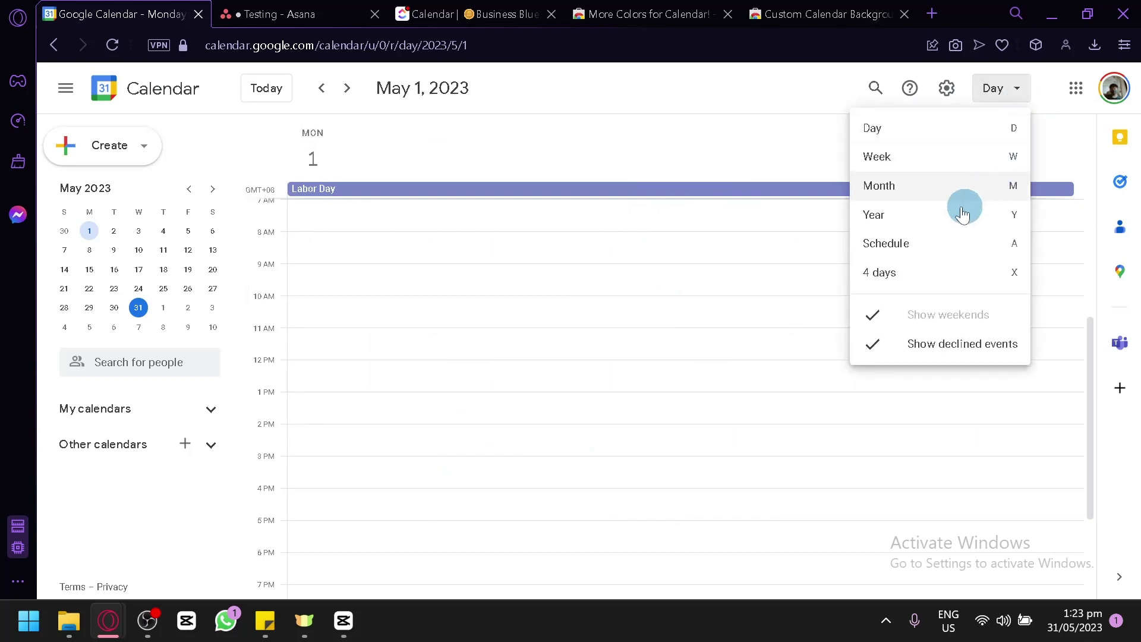
click(956, 181)
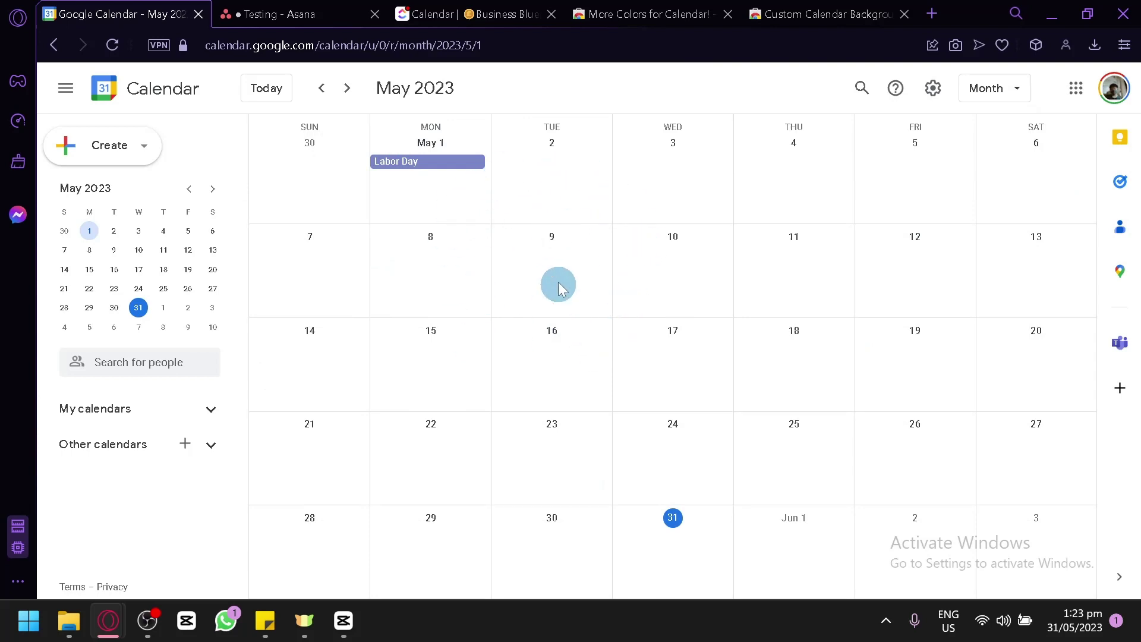
click(682, 179)
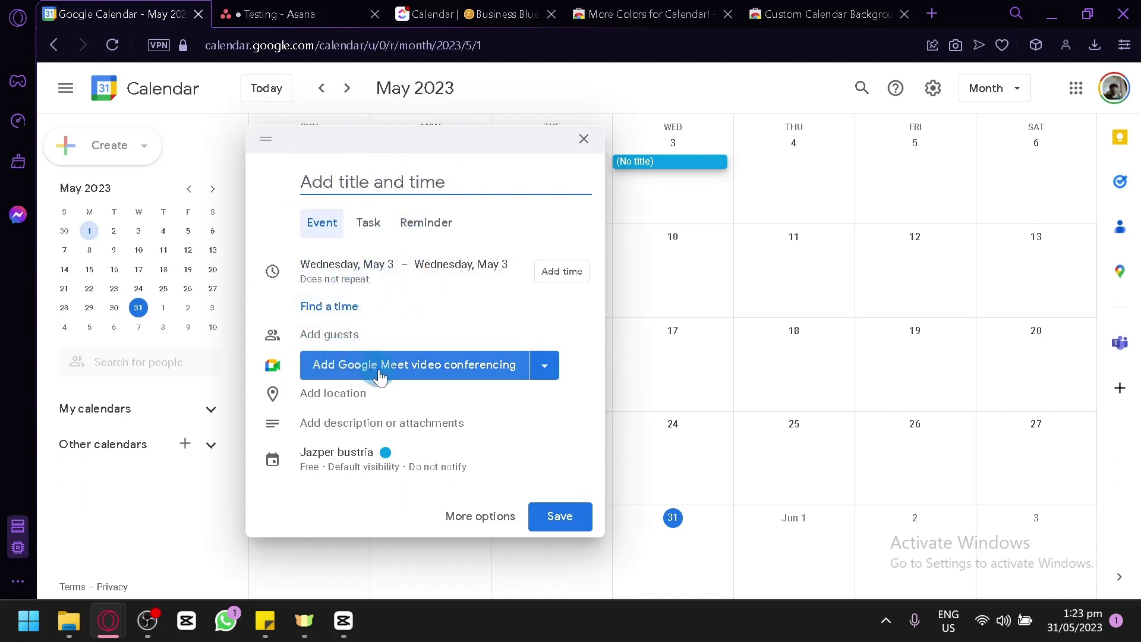
- Review the Meet conferencing options and title the May 3 event 'Work time'
click(542, 367)
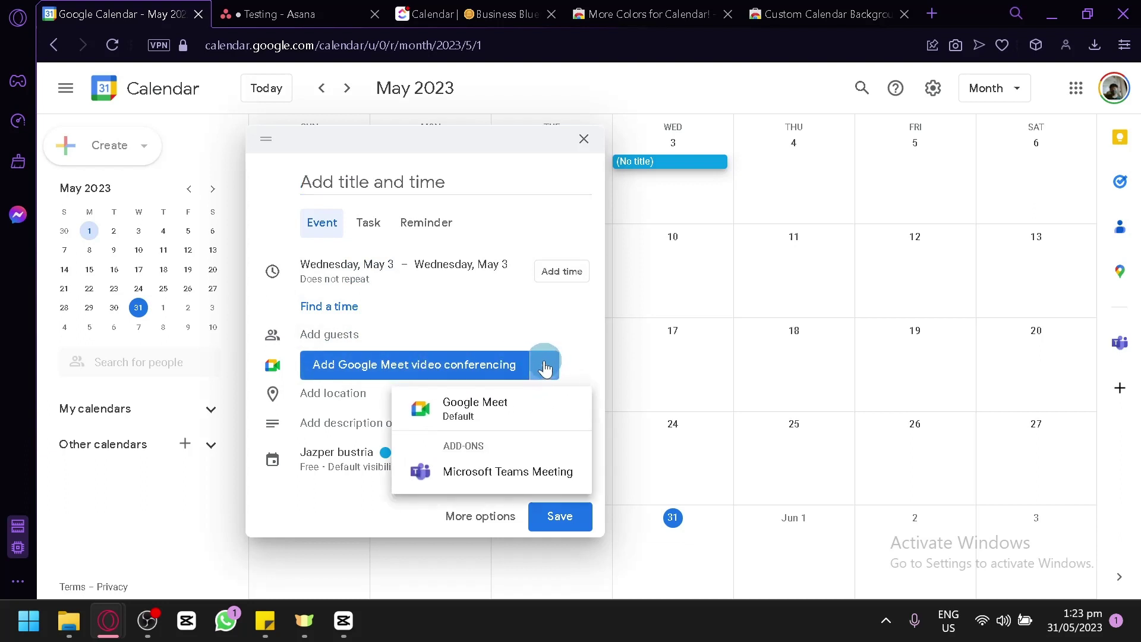
click(591, 373)
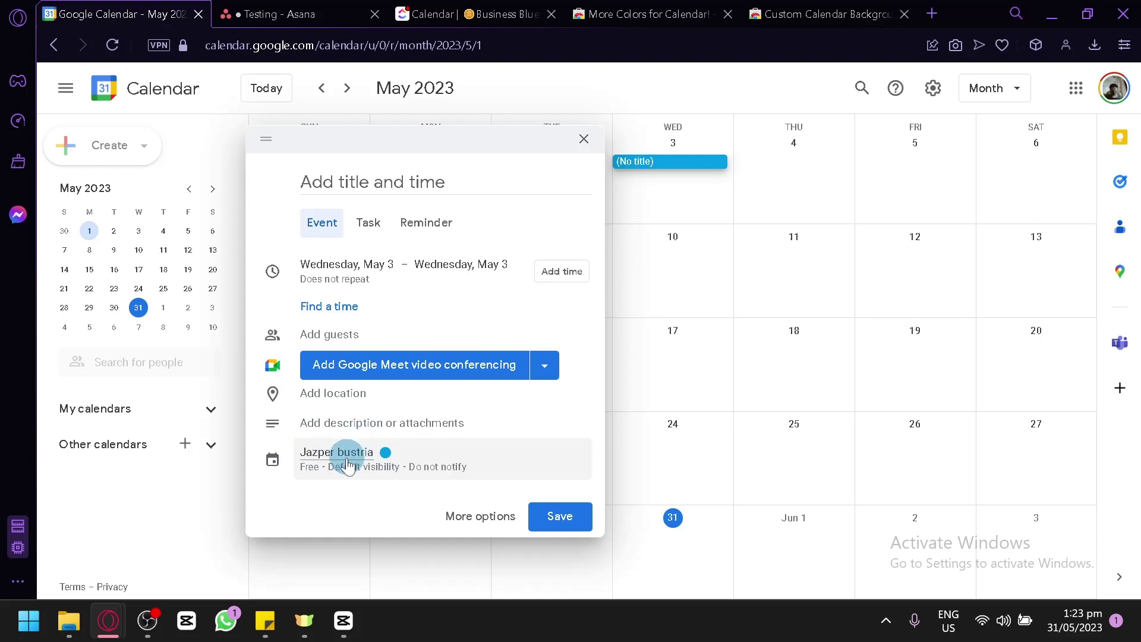
click(376, 182)
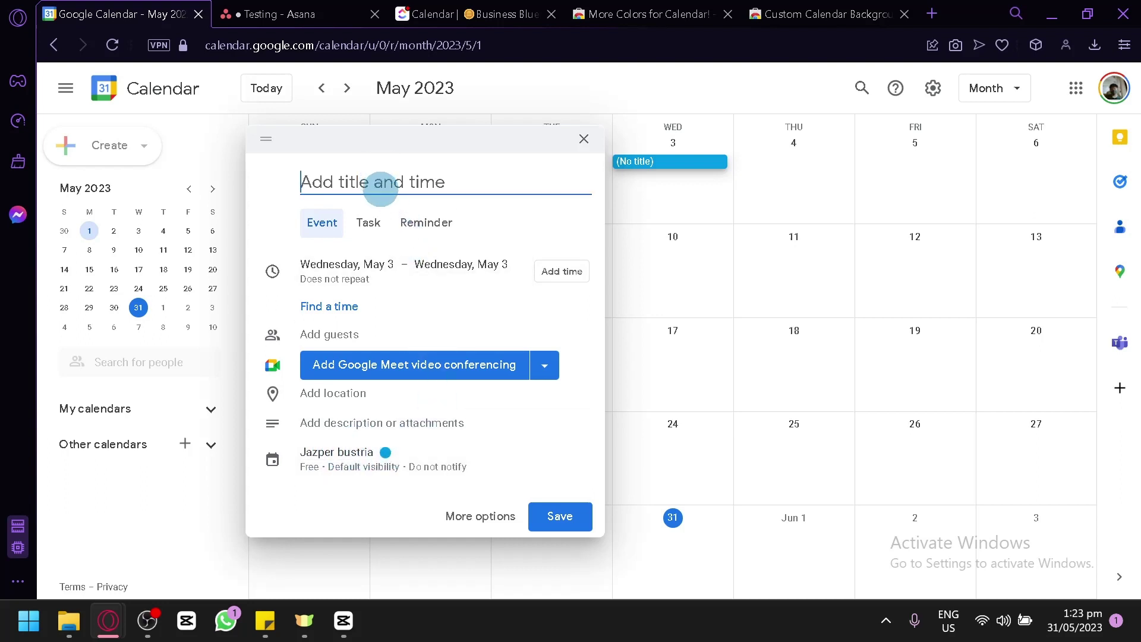
text(Work time)
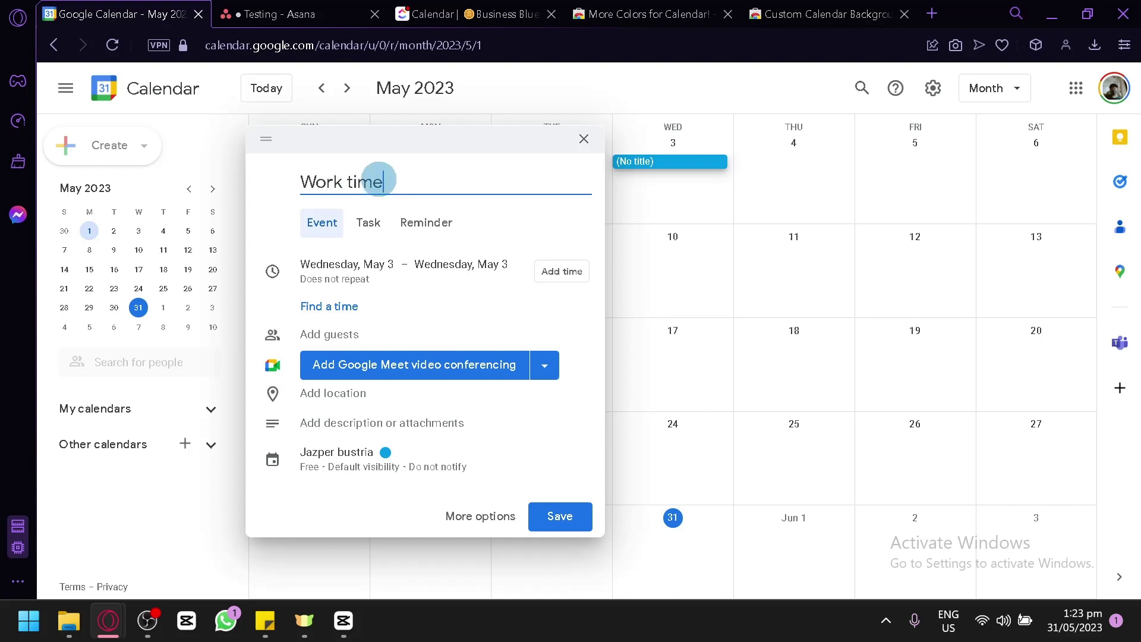
click(511, 221)
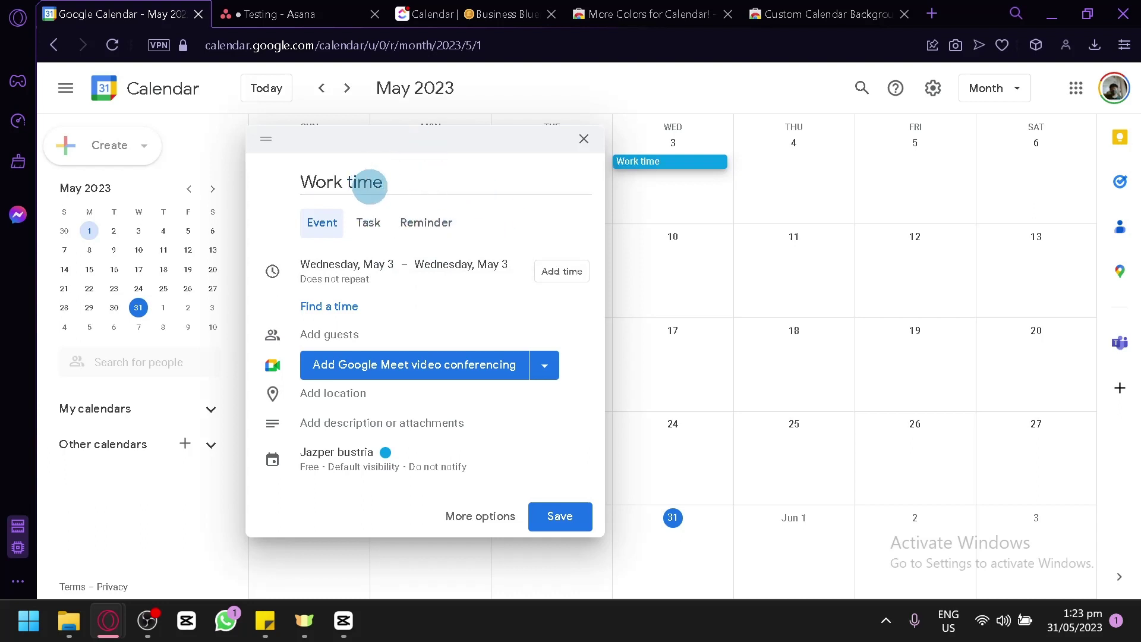
click(382, 224)
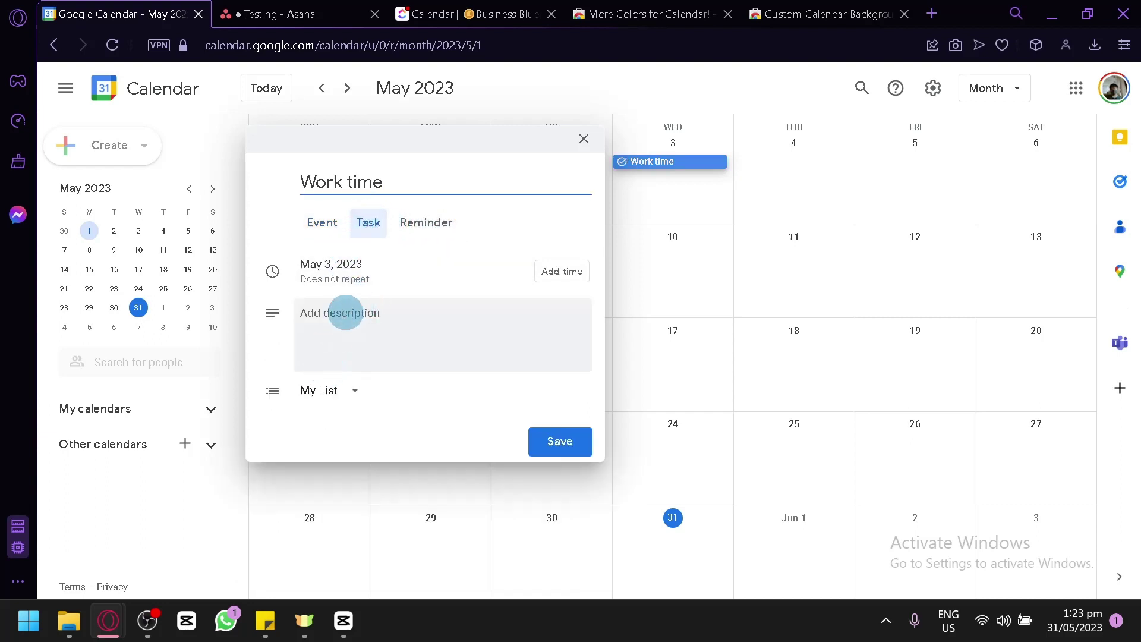
- Save Work time as an all-day My List task described 'Work on 10 topics and 10 tasks'
click(420, 282)
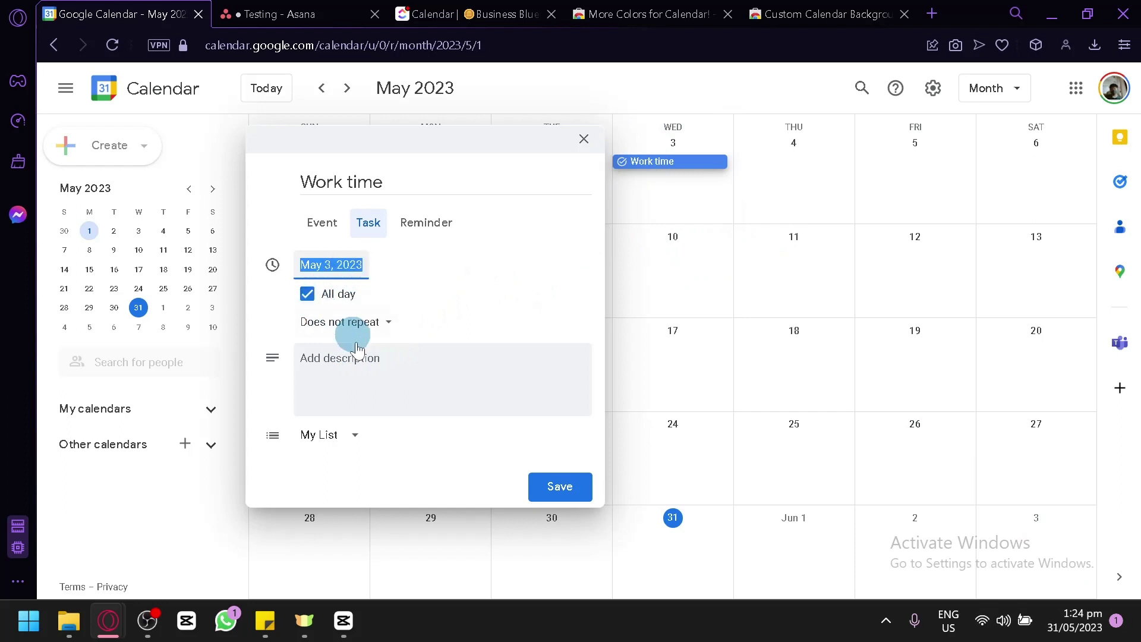
click(370, 365)
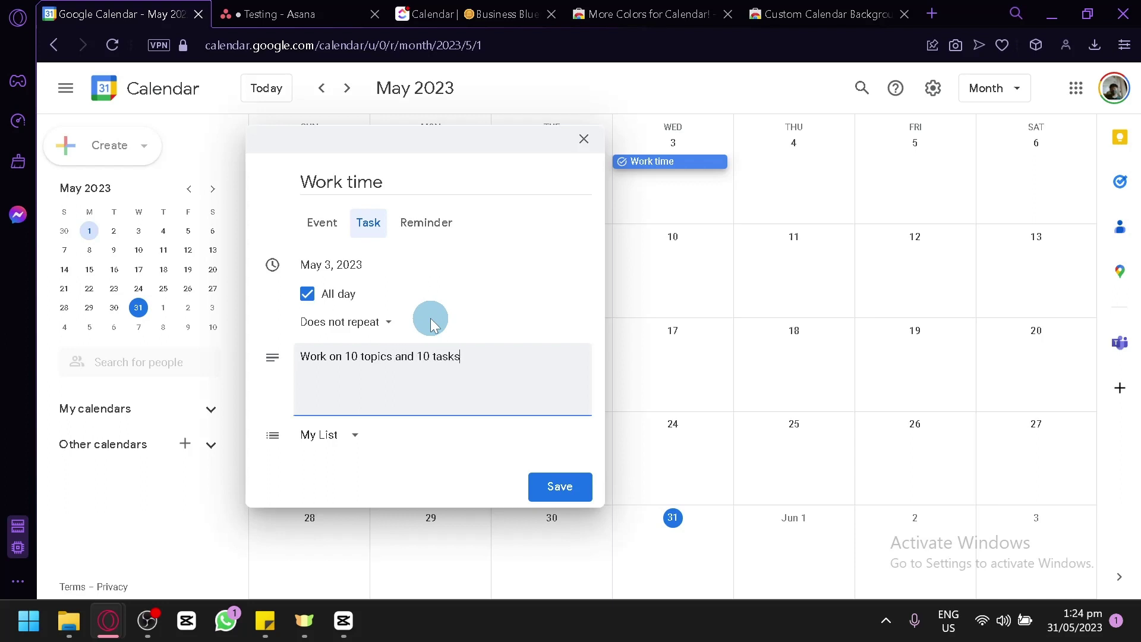
click(346, 435)
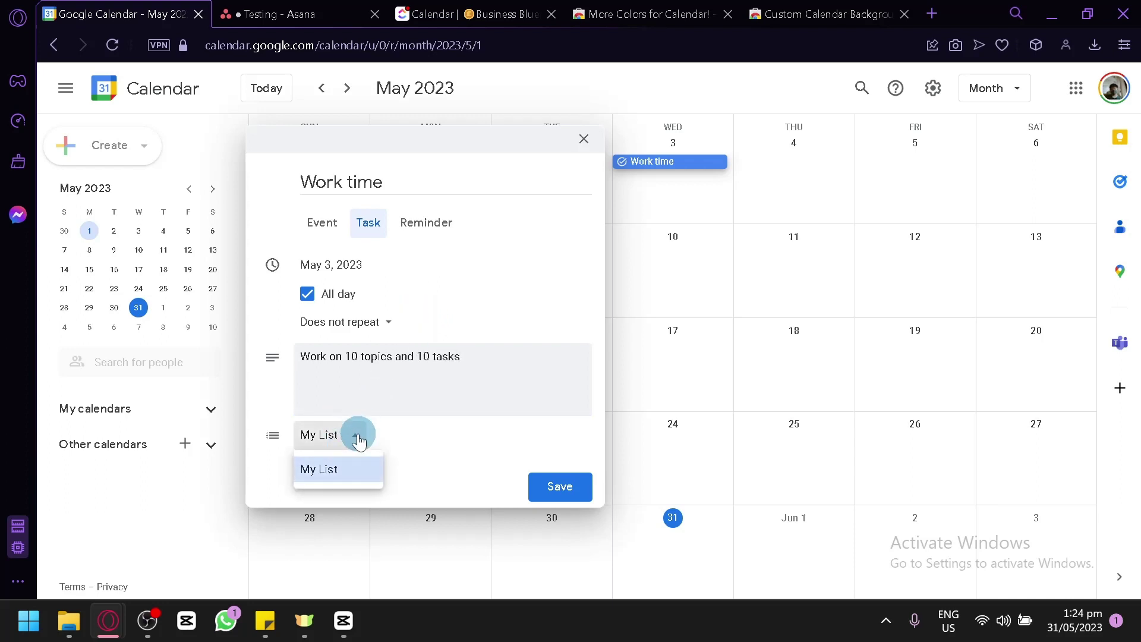
click(423, 457)
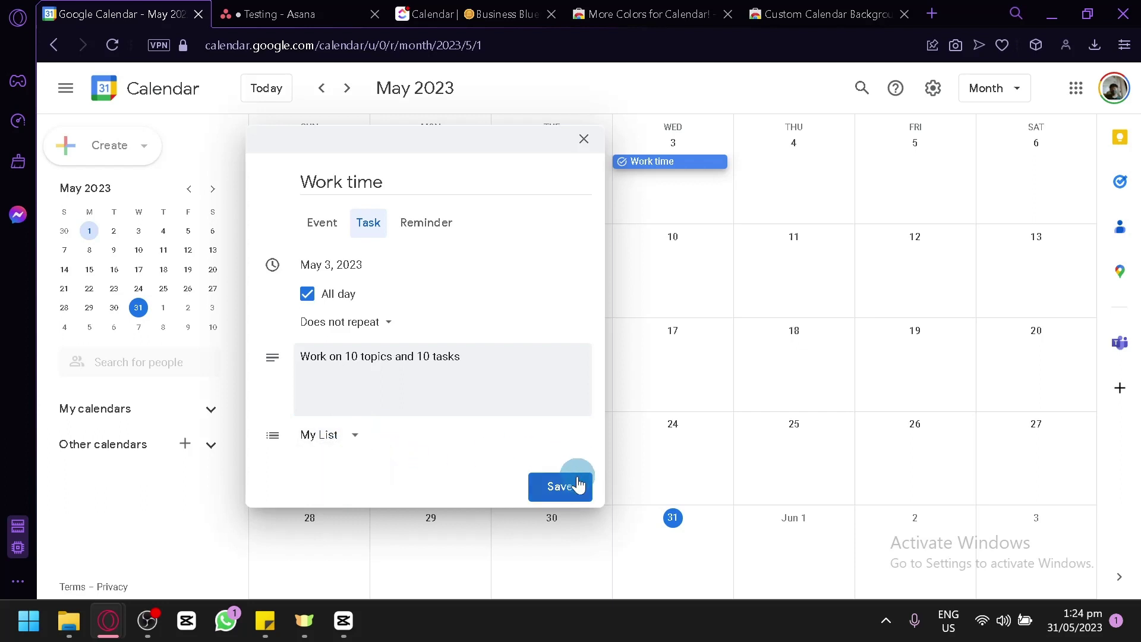
click(569, 486)
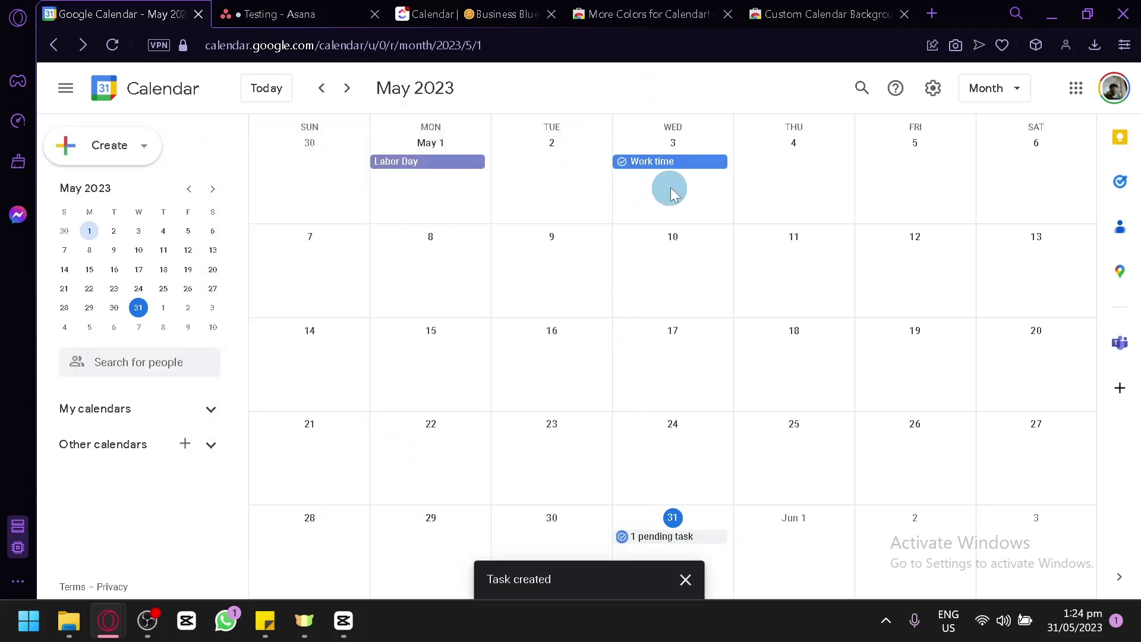
- Mark the Work time task completed, delete it, and begin a May 3 reminder draft
click(649, 172)
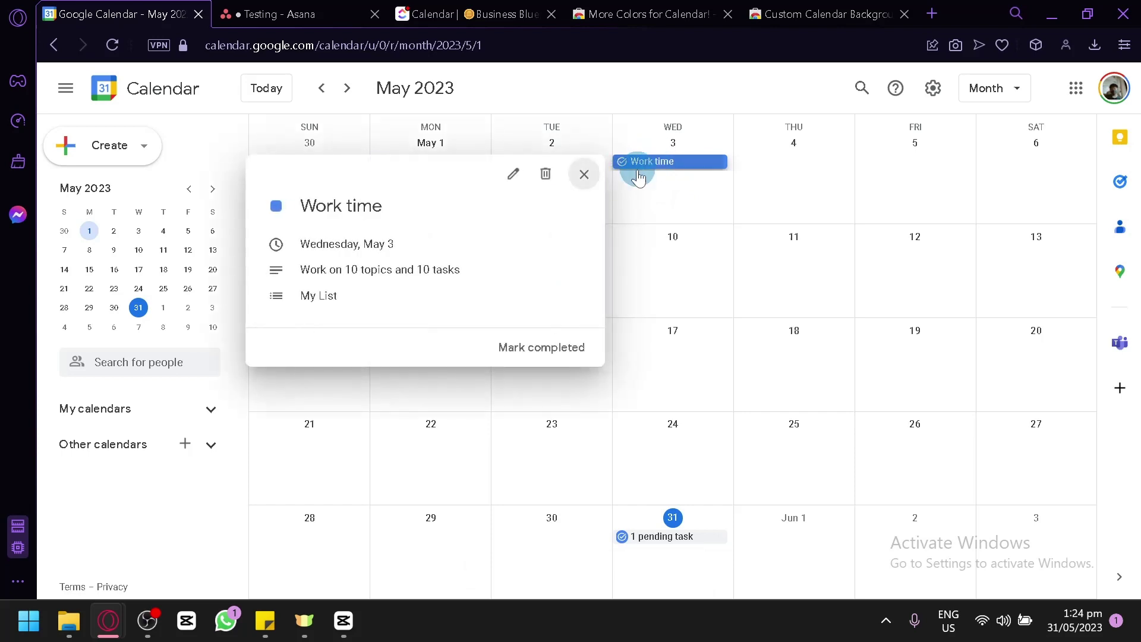
click(524, 185)
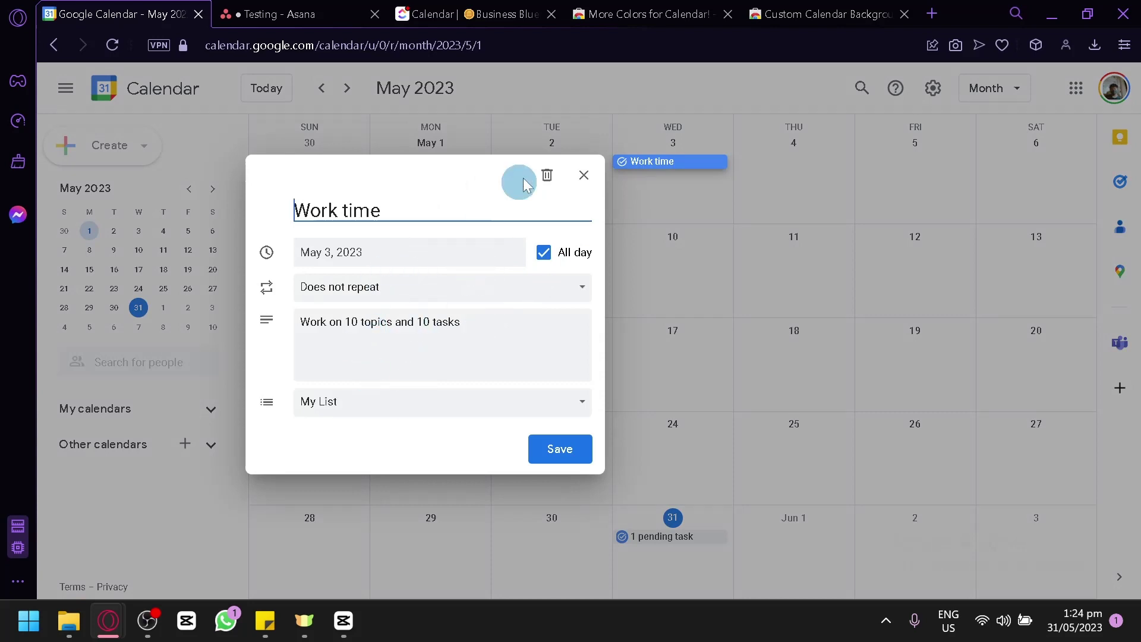
click(584, 174)
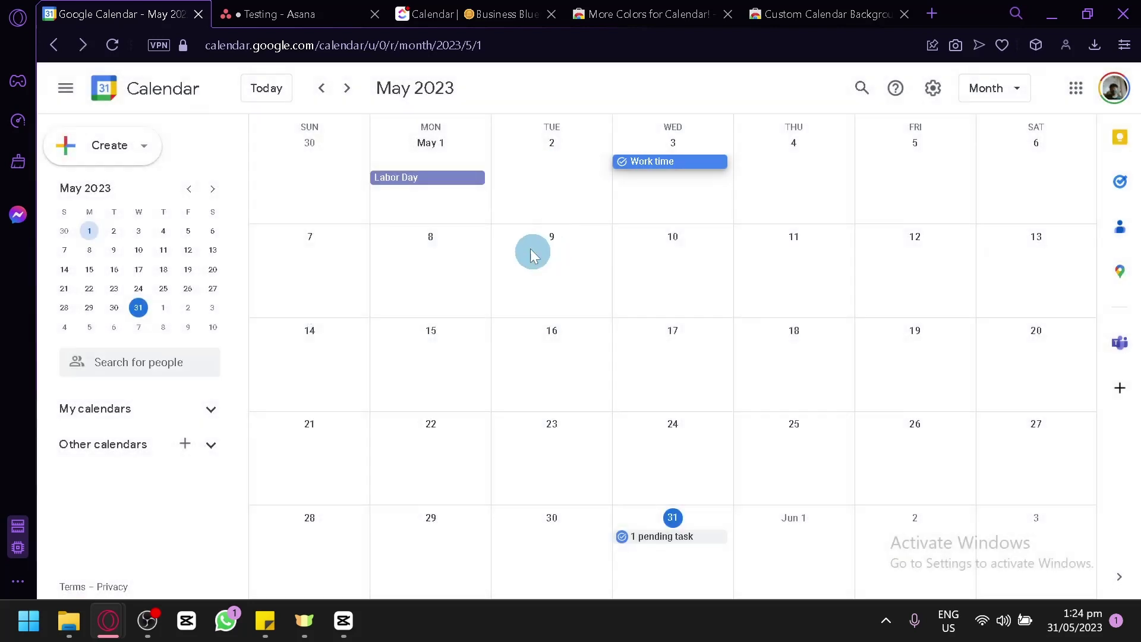
click(644, 161)
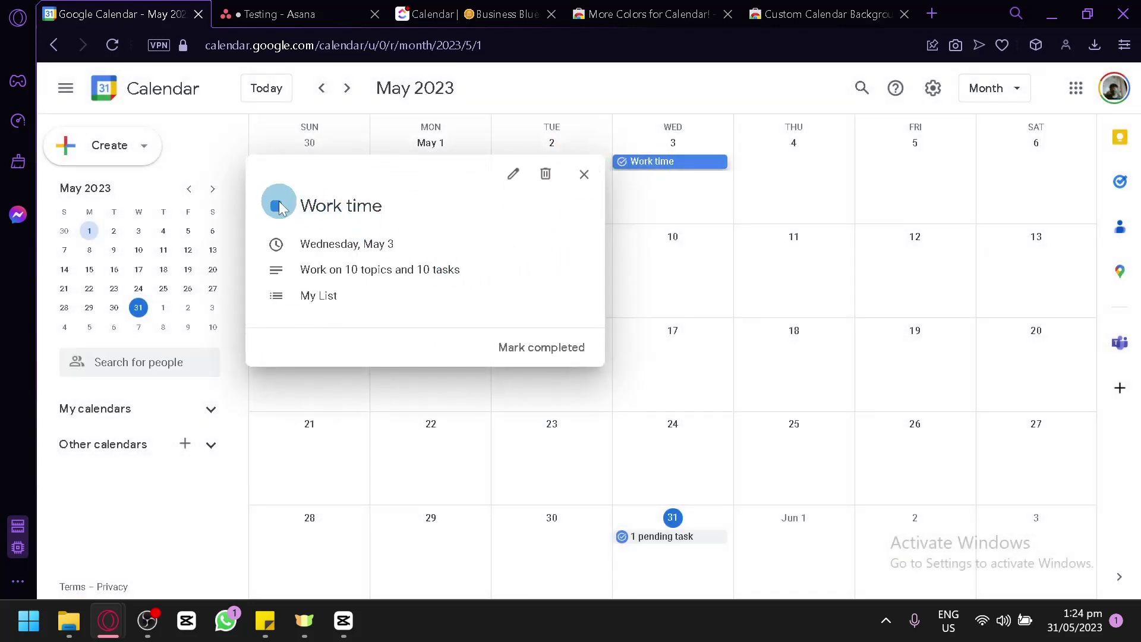
click(514, 357)
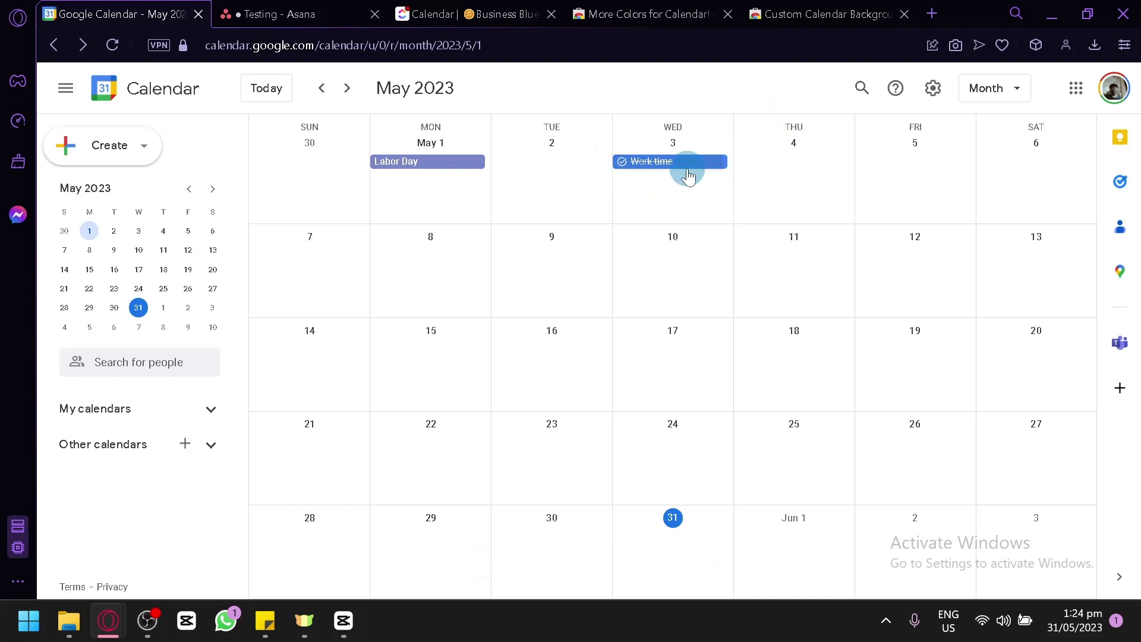
click(546, 194)
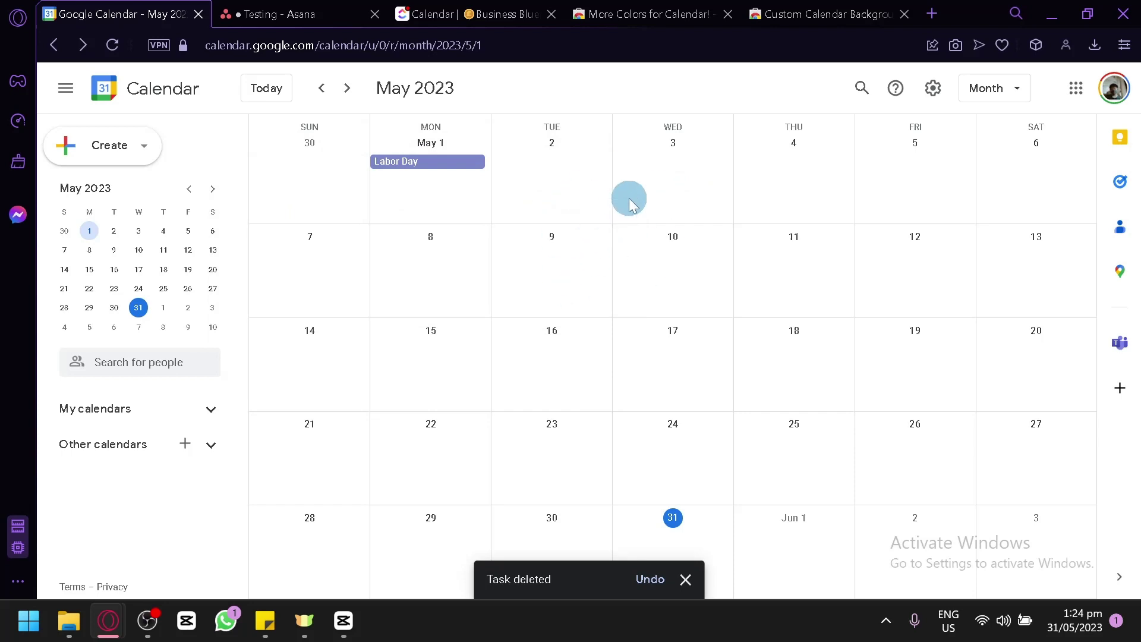
click(658, 171)
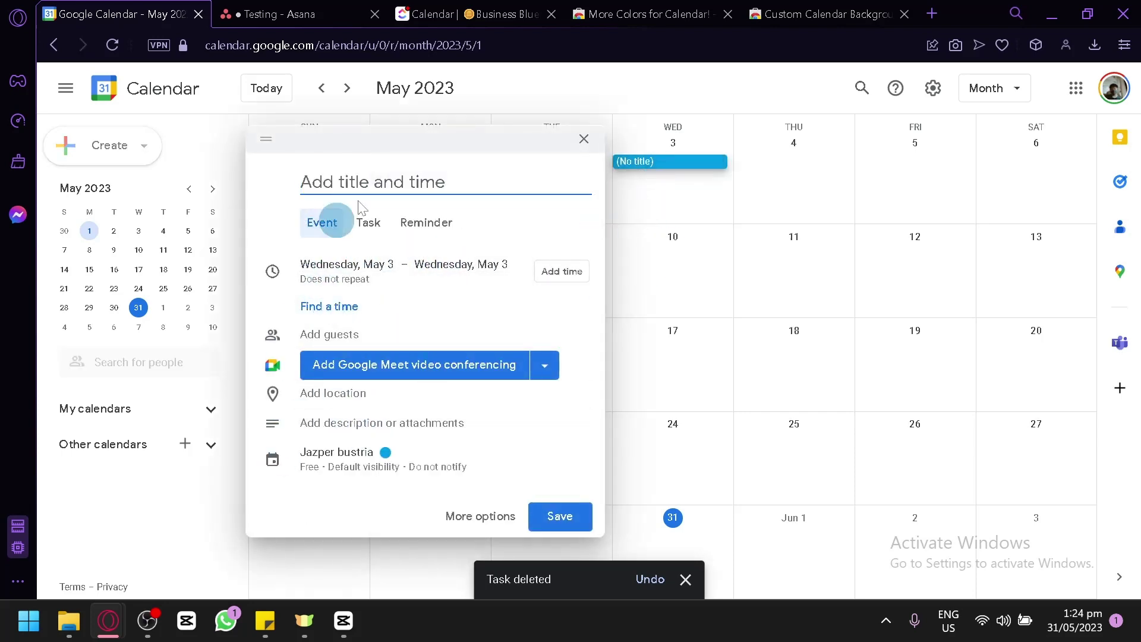
click(429, 226)
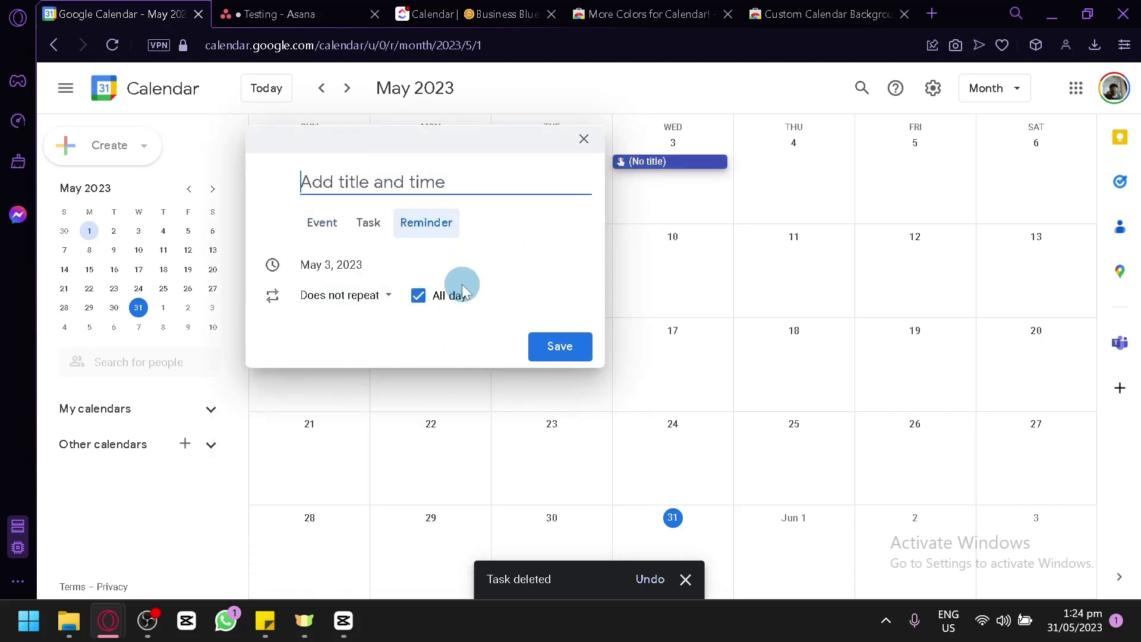
- Discard the reminder draft and preview a new task and Appointment schedule without saving
click(582, 139)
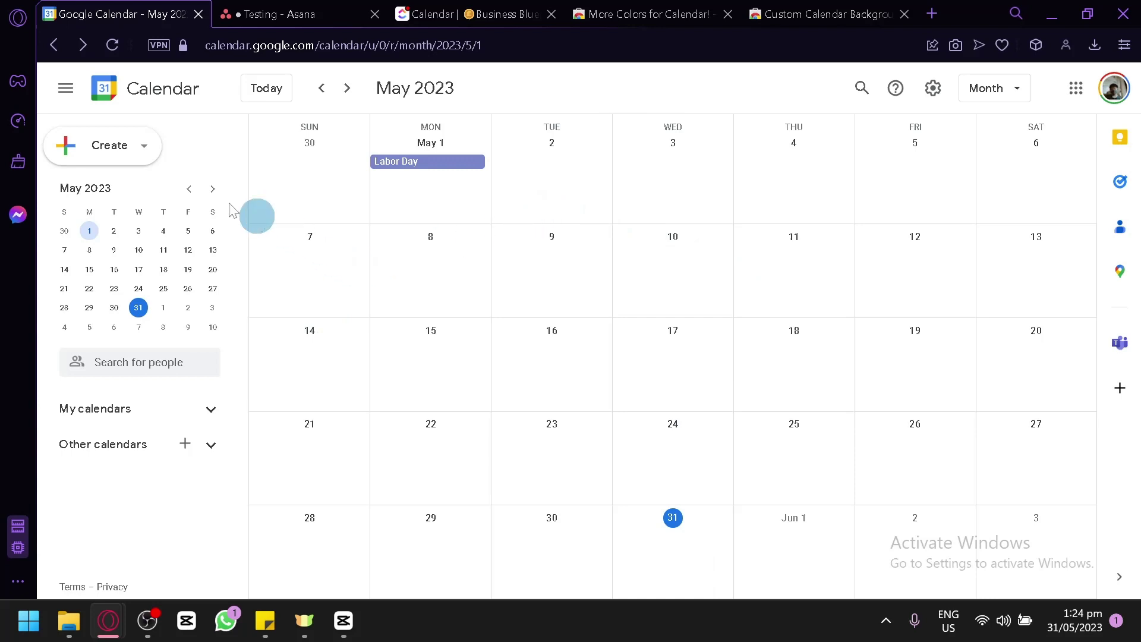
click(121, 144)
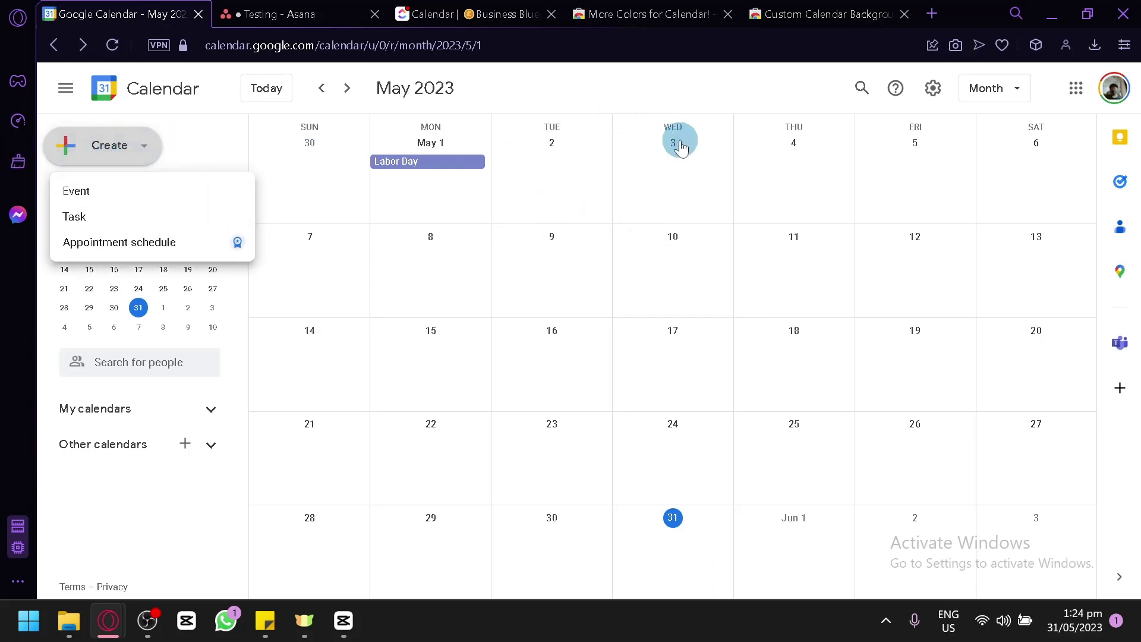
click(170, 214)
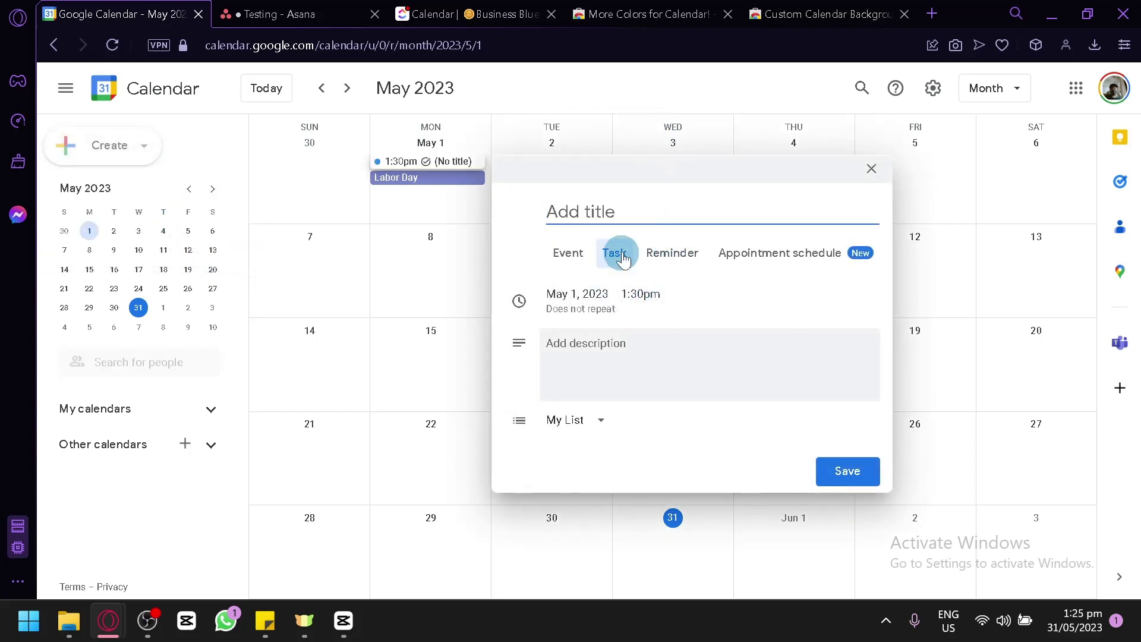
click(677, 295)
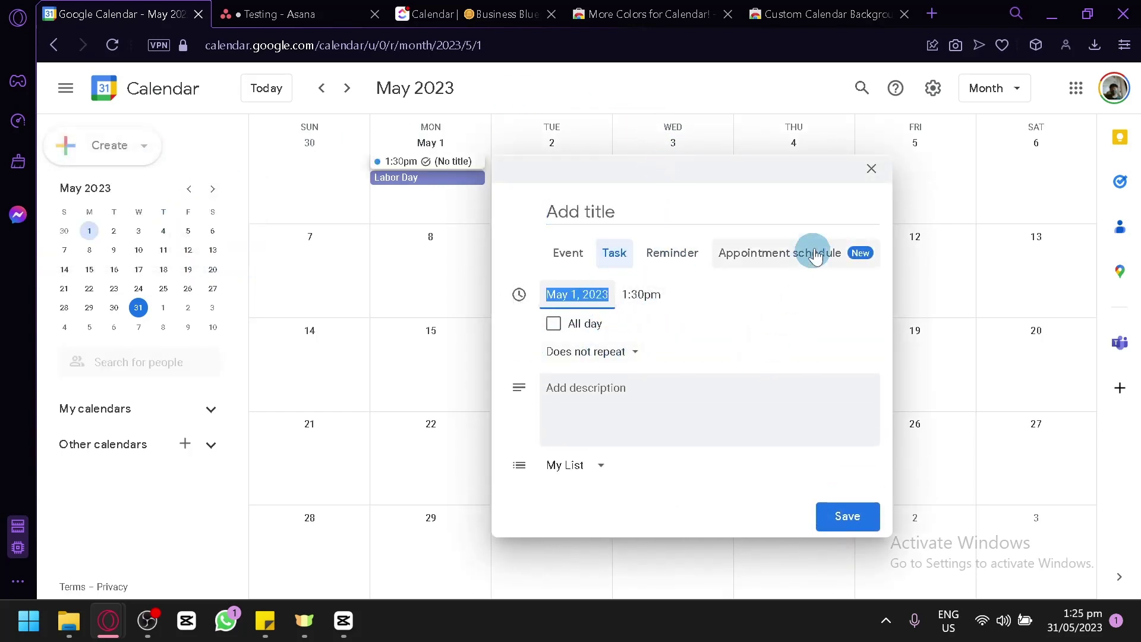
click(824, 270)
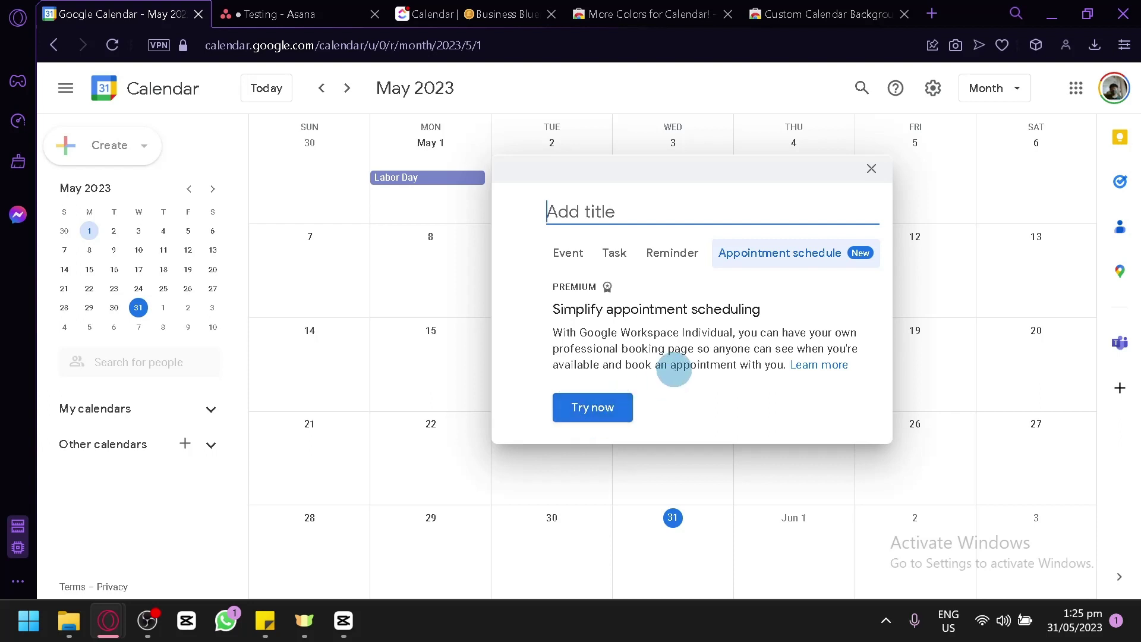
click(871, 168)
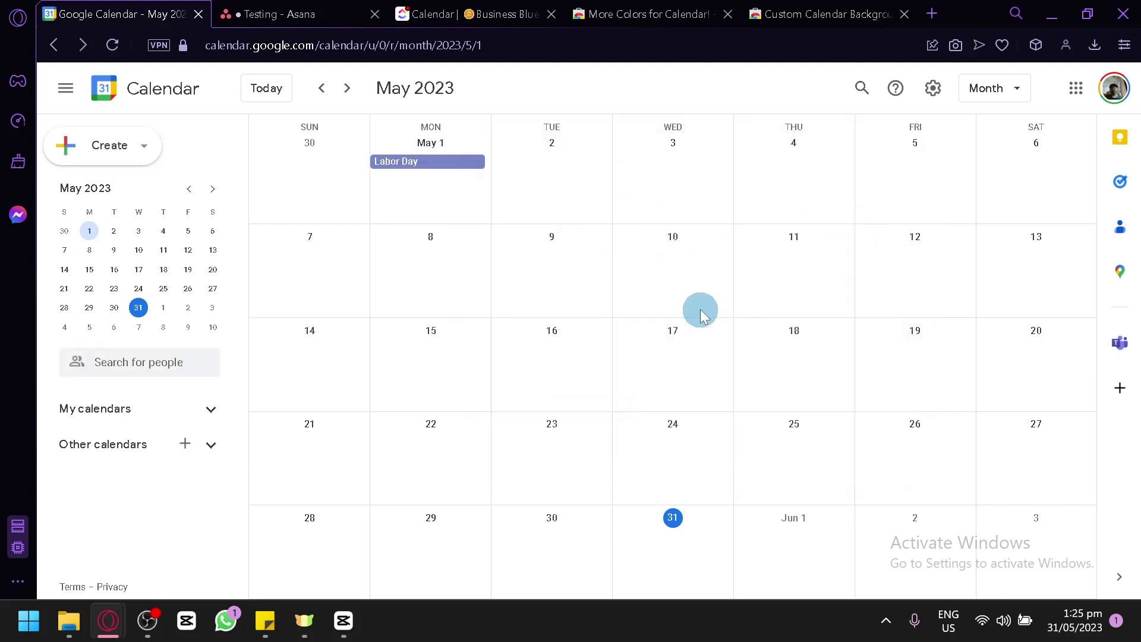
click(141, 148)
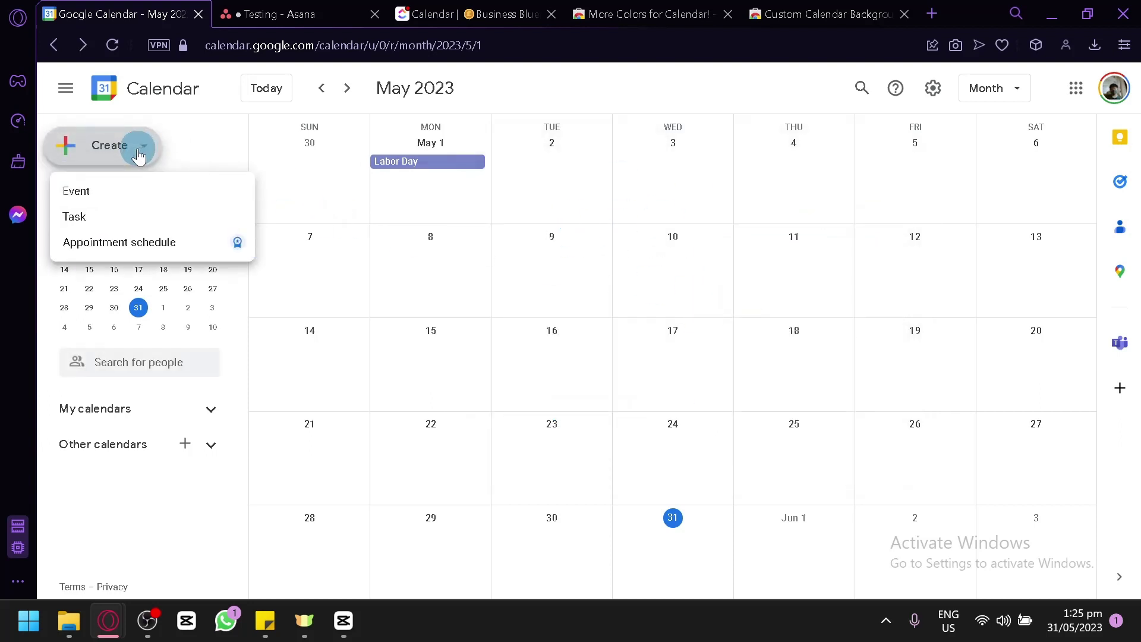
click(877, 324)
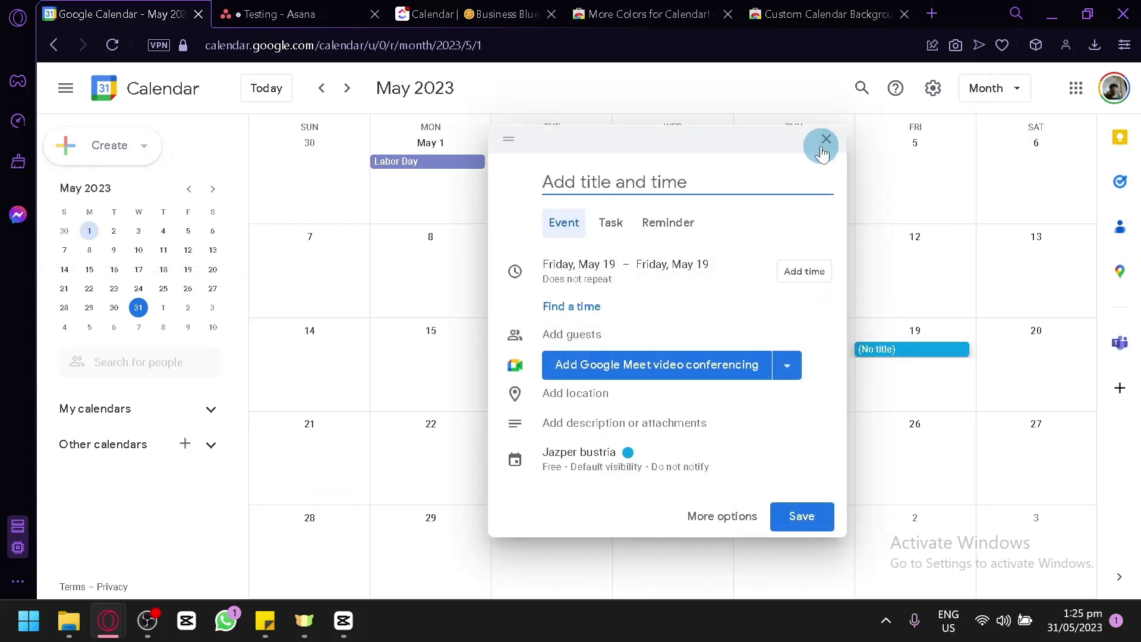
click(825, 141)
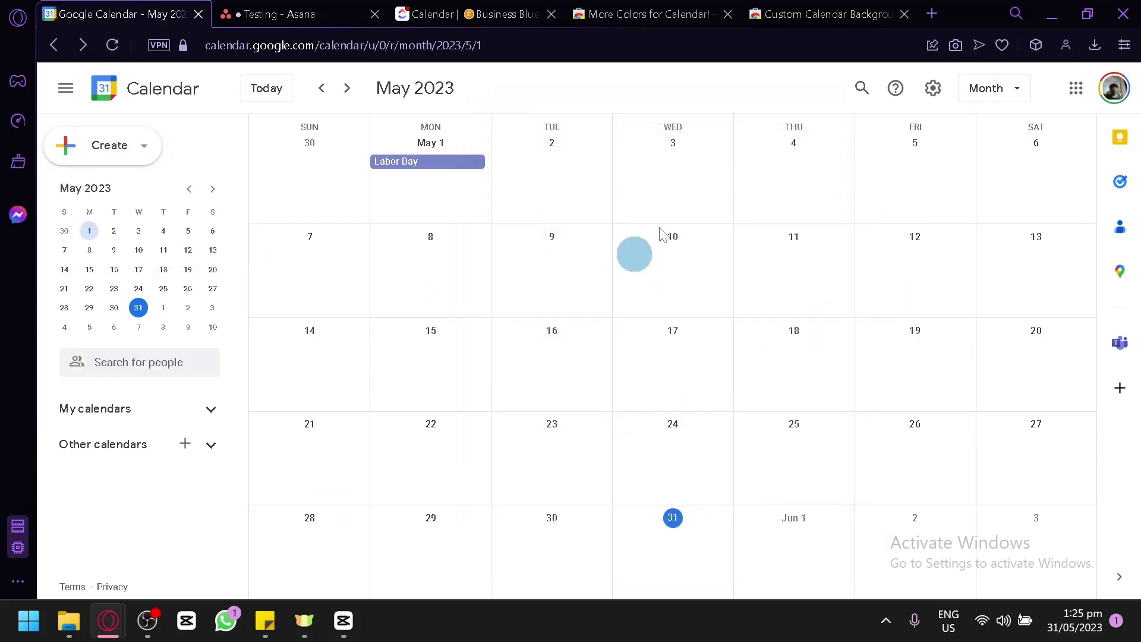
click(1020, 89)
click(982, 127)
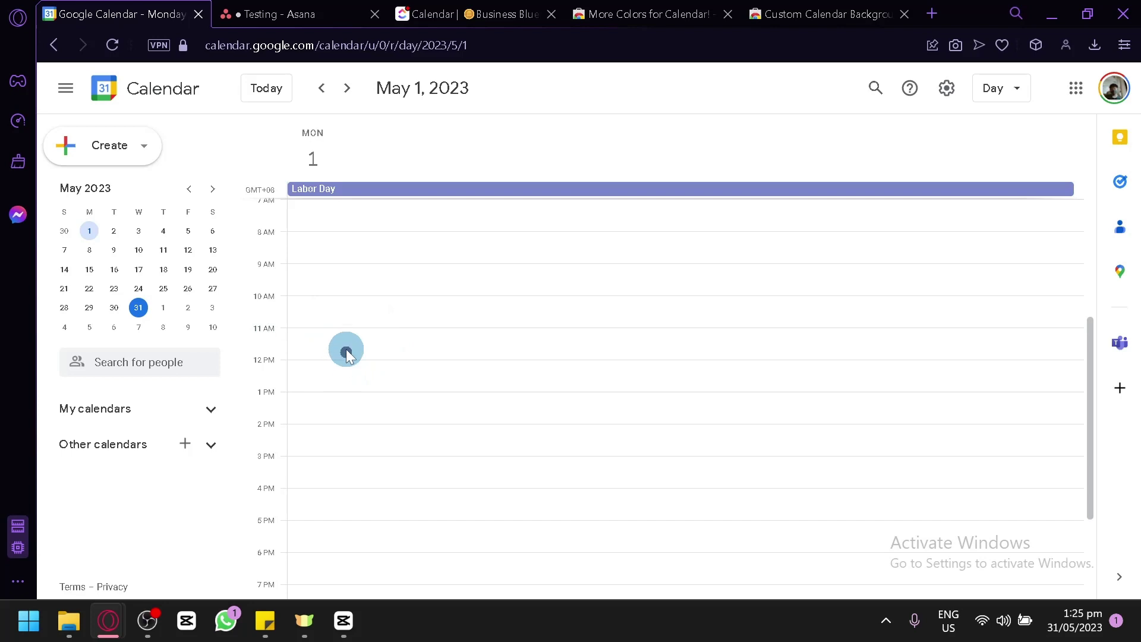
click(347, 355)
click(607, 222)
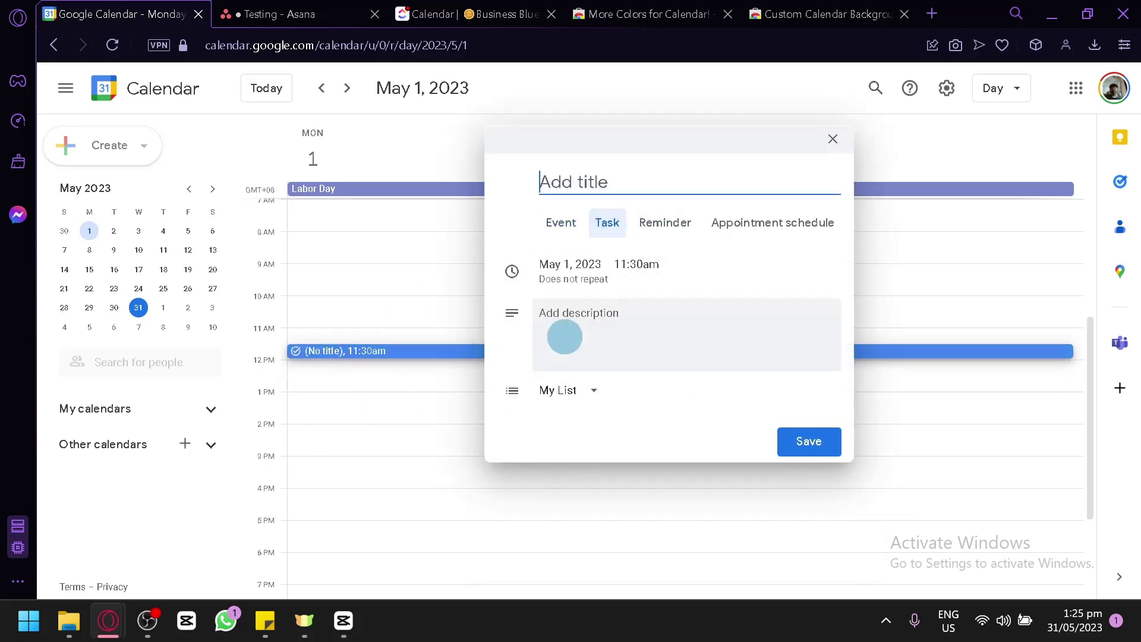
click(833, 138)
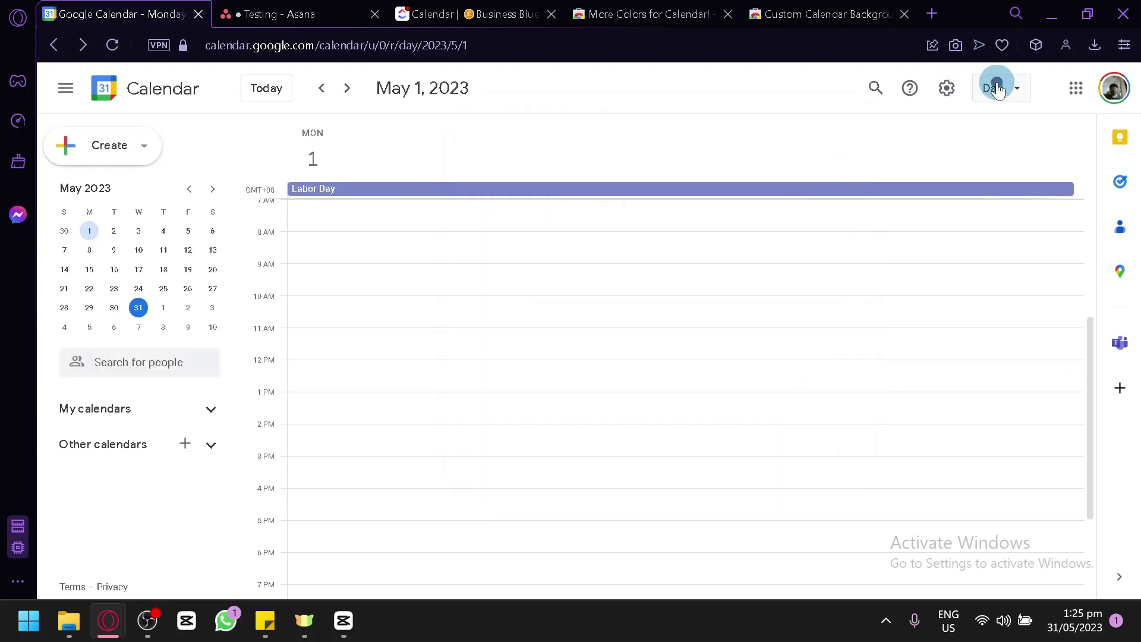
click(1000, 88)
click(960, 200)
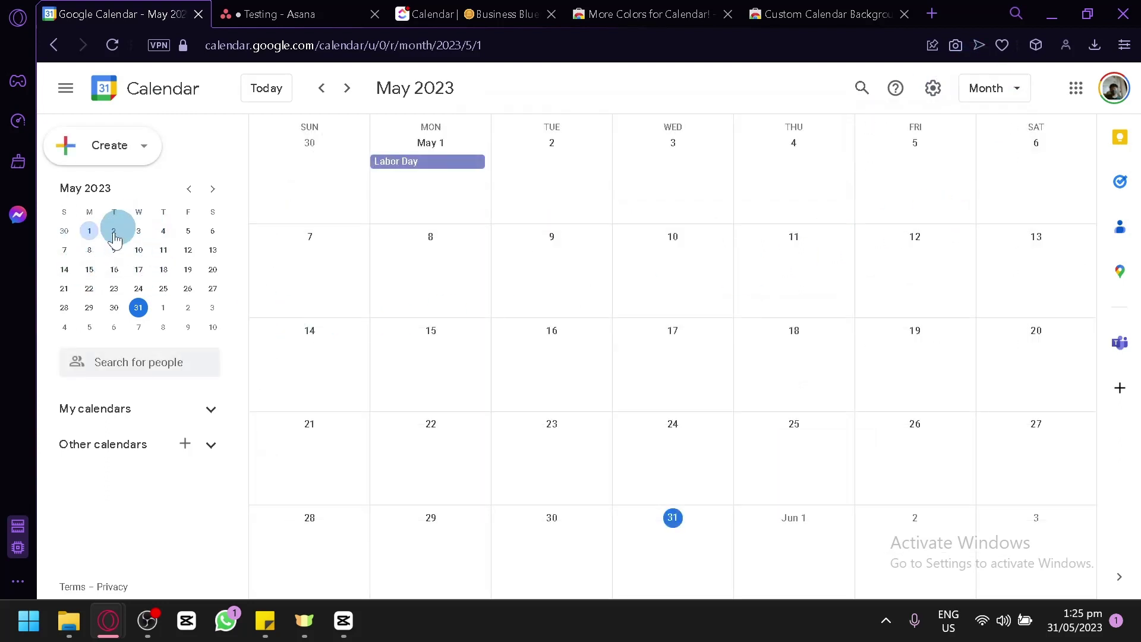
click(211, 190)
click(189, 190)
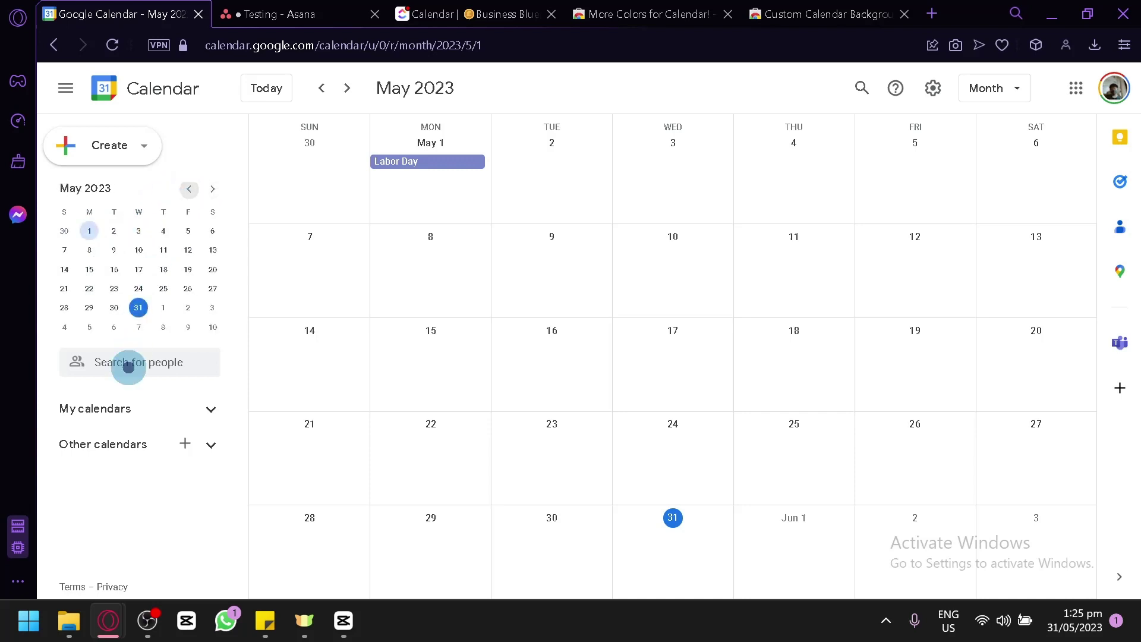
click(128, 366)
click(234, 308)
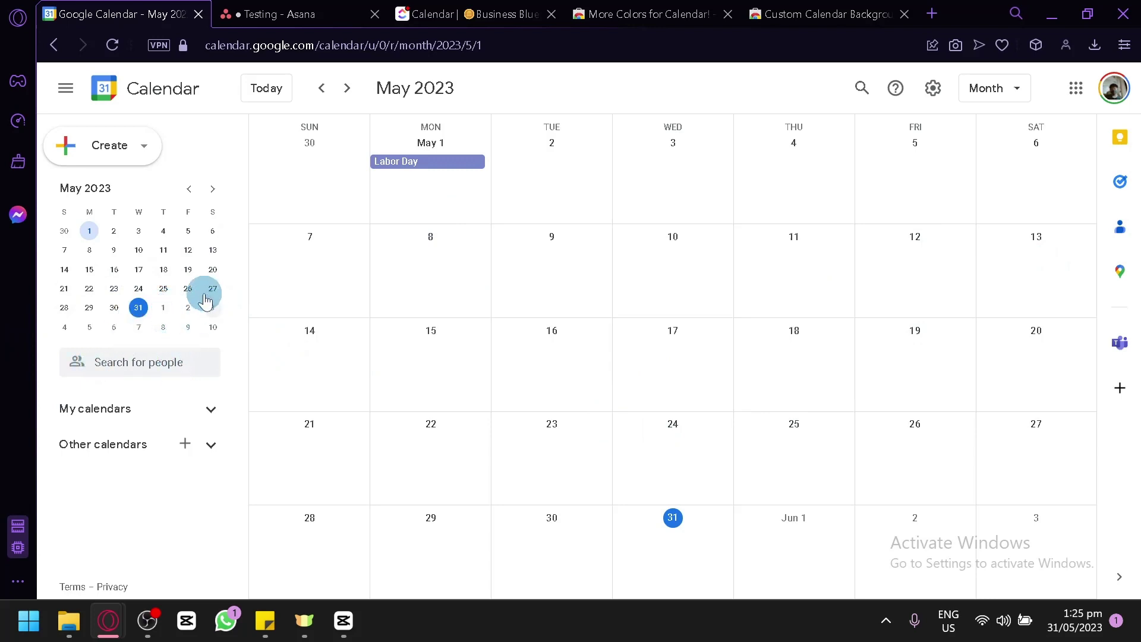
click(126, 412)
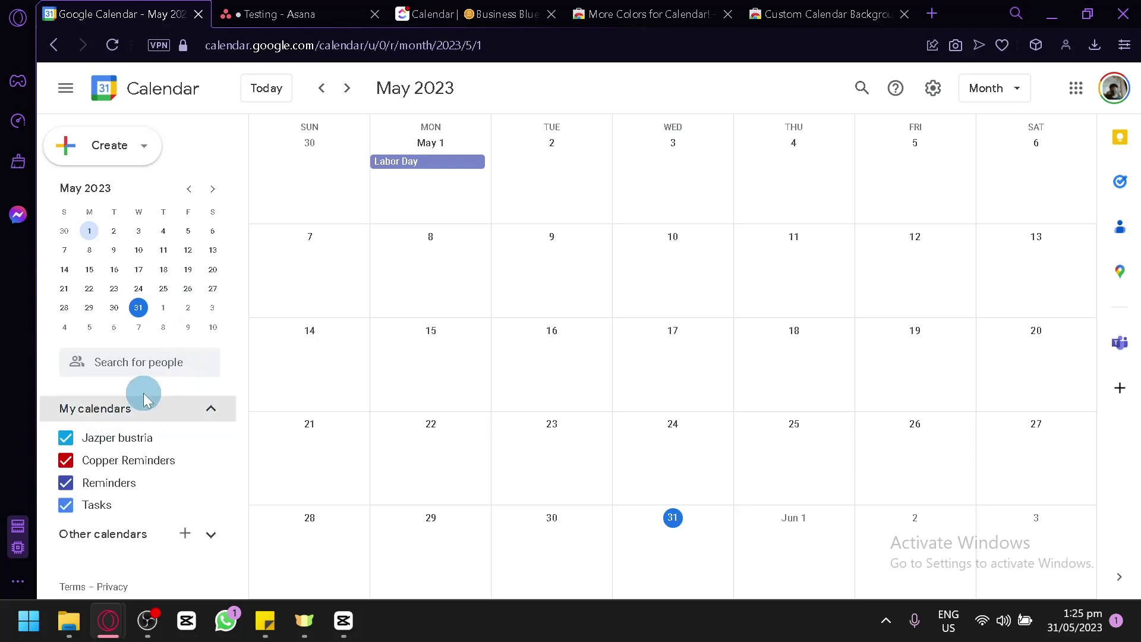
click(218, 418)
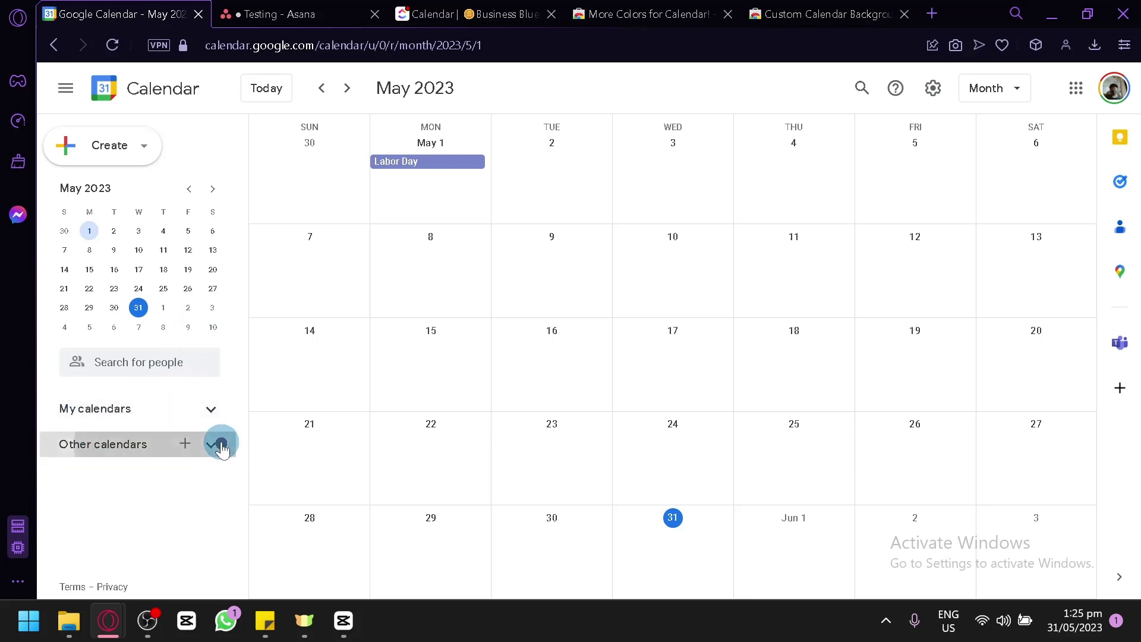
click(217, 443)
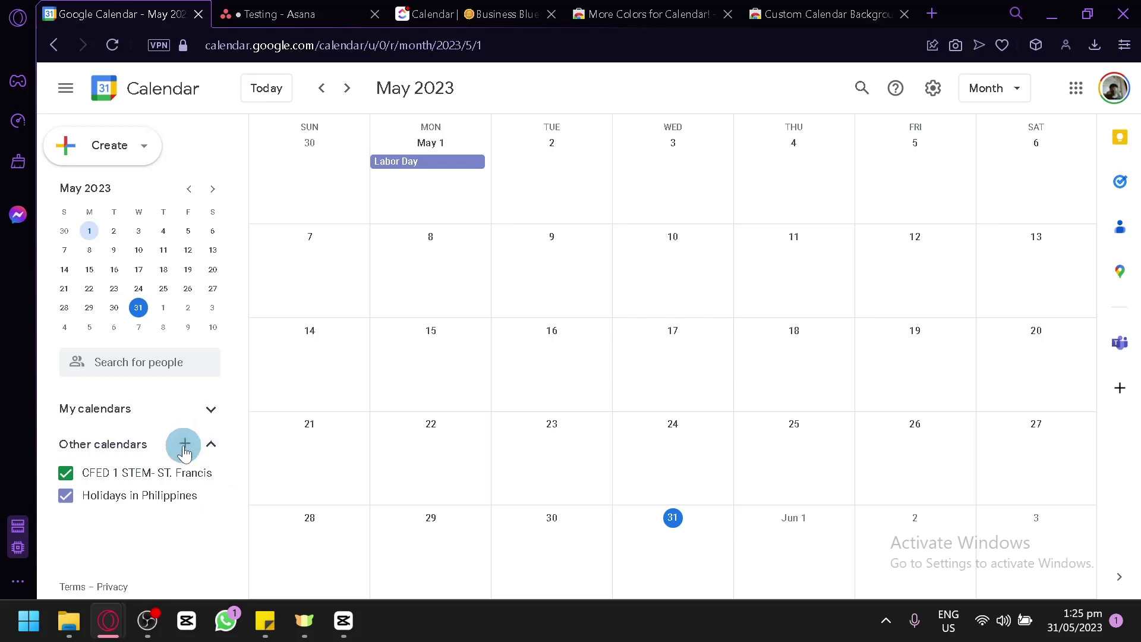
click(184, 446)
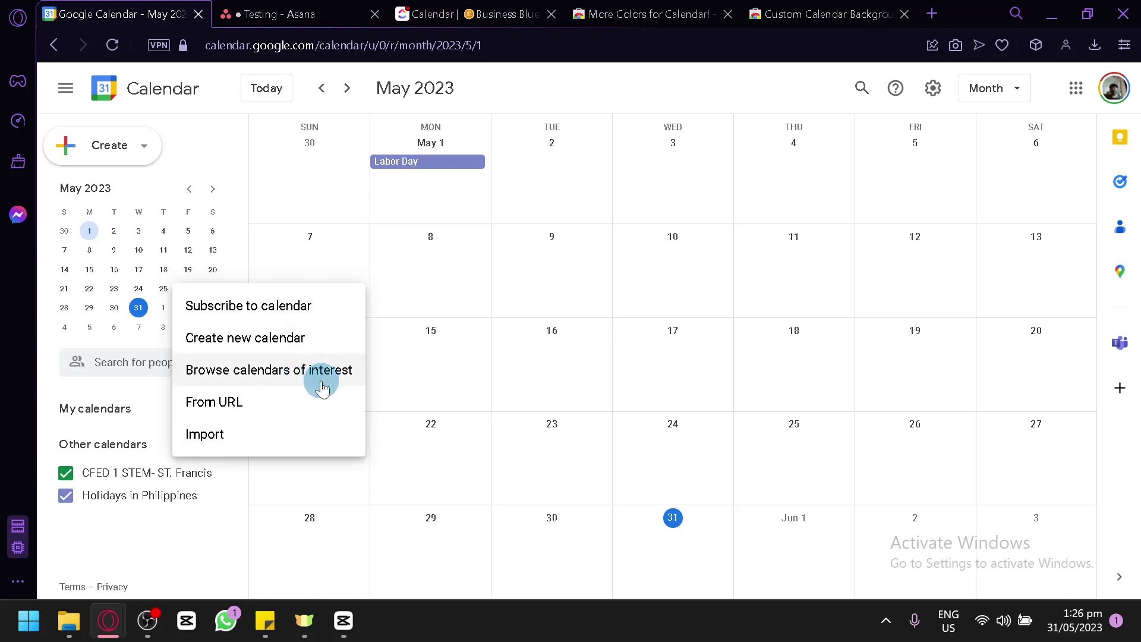
click(186, 491)
click(212, 450)
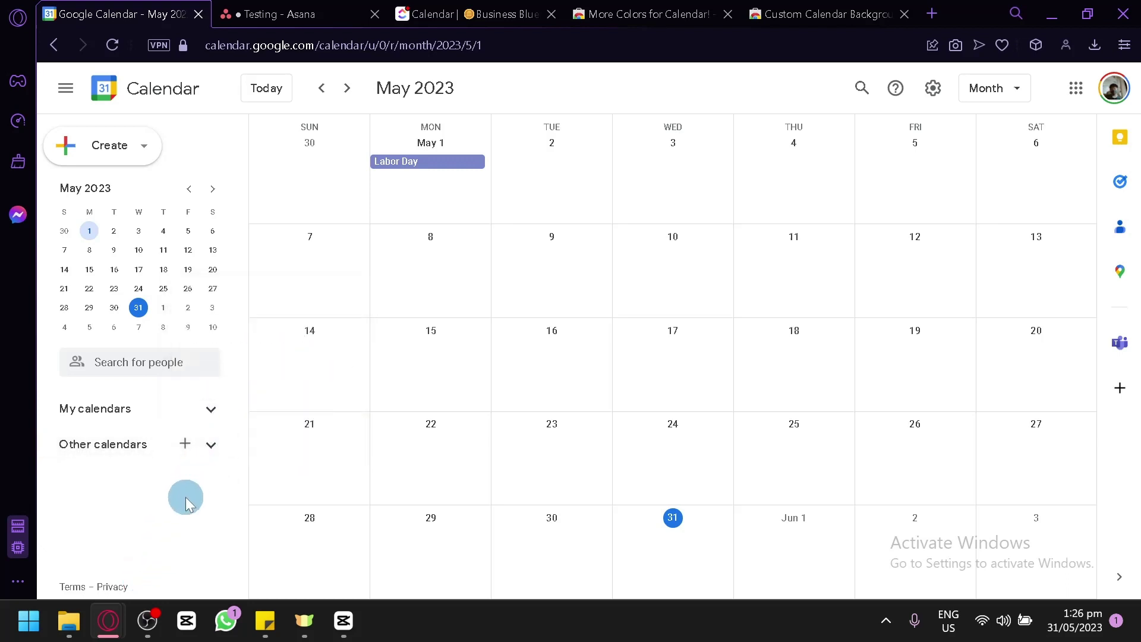
click(297, 14)
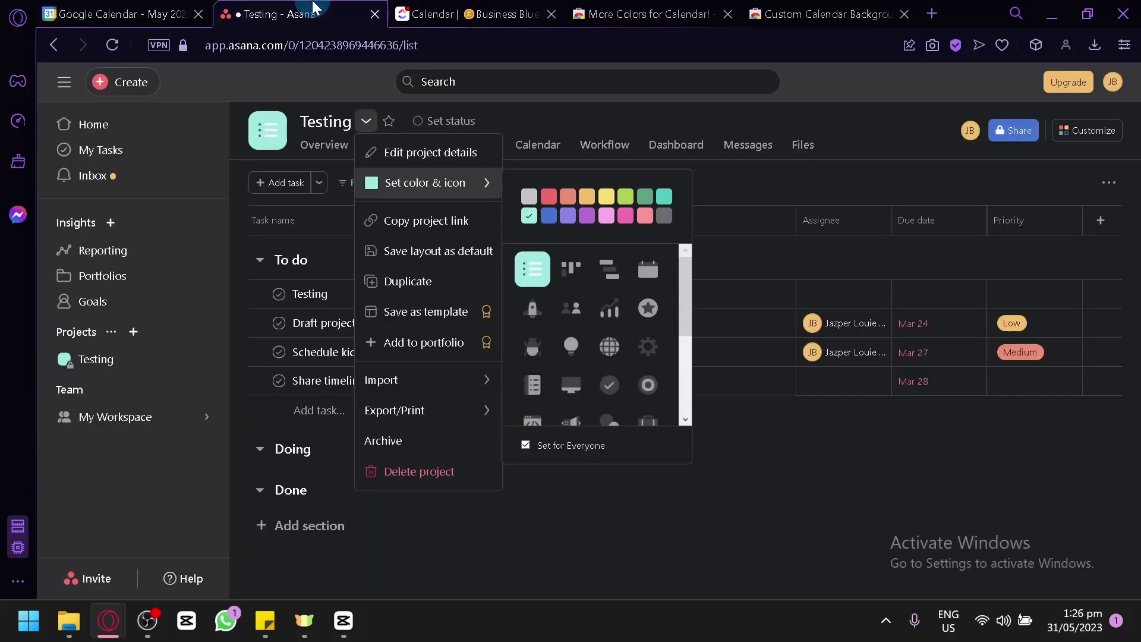
- Move between the ClickUp, Asana and Google Calendar tabs, closing the Testing project's options
click(451, 13)
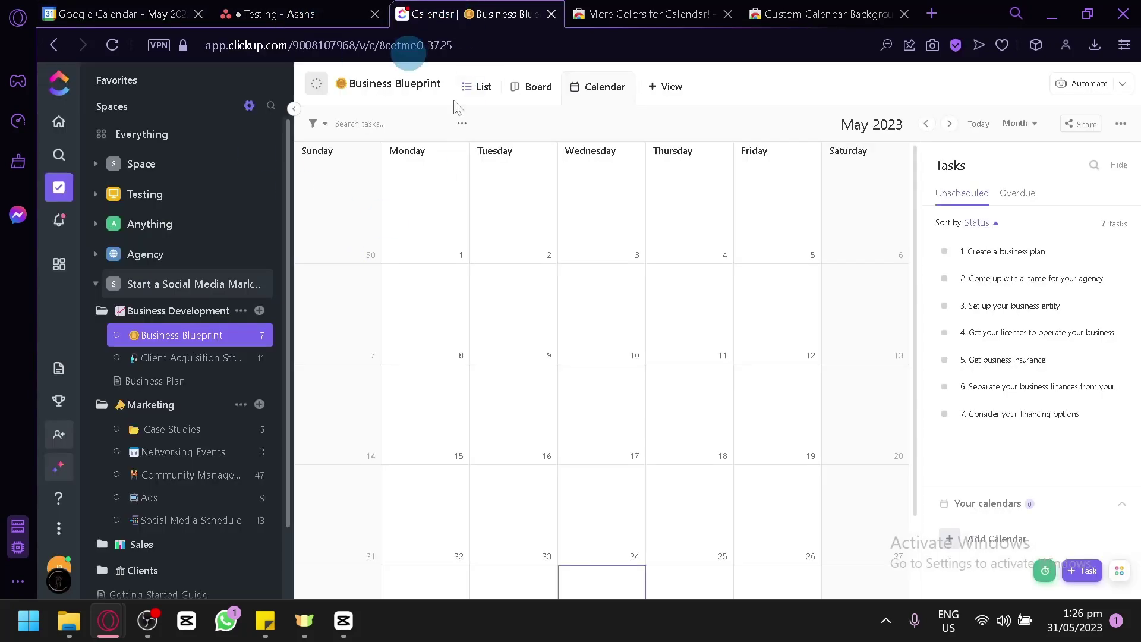
click(230, 14)
click(438, 180)
click(469, 14)
click(297, 14)
click(605, 533)
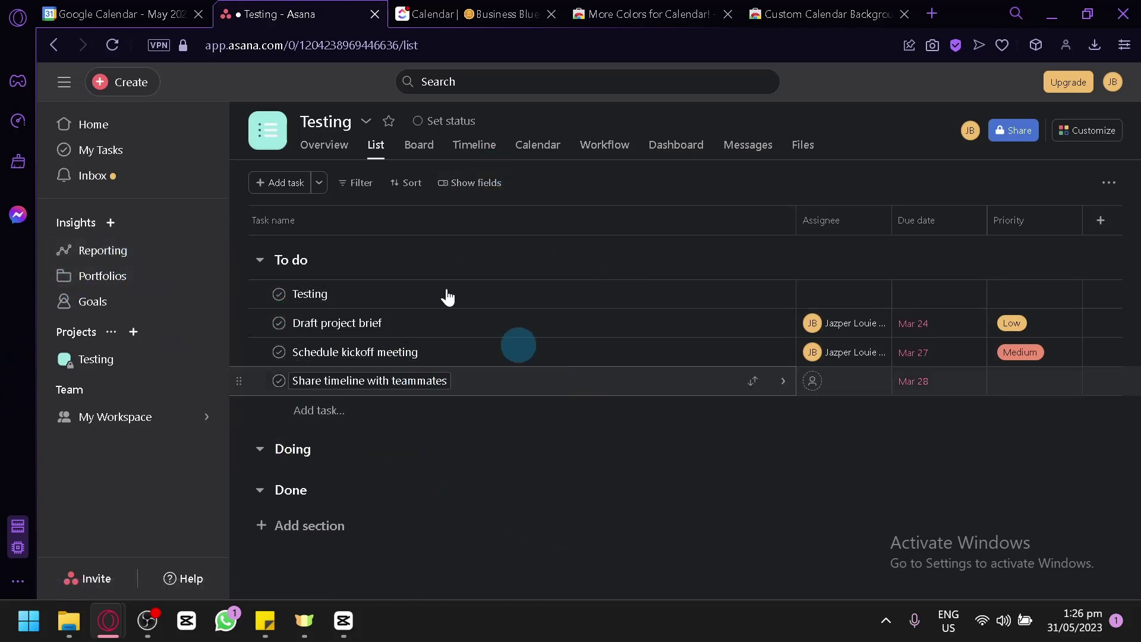
click(115, 12)
click(254, 12)
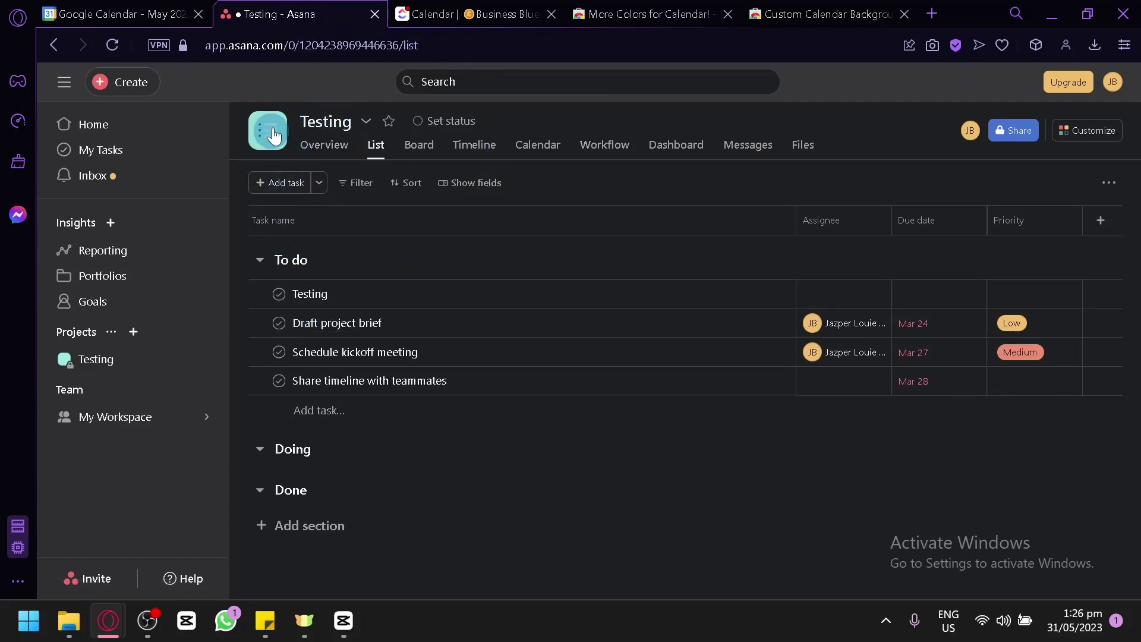
- Copy the Testing project's Sync to calendar link for Google Calendar
click(363, 124)
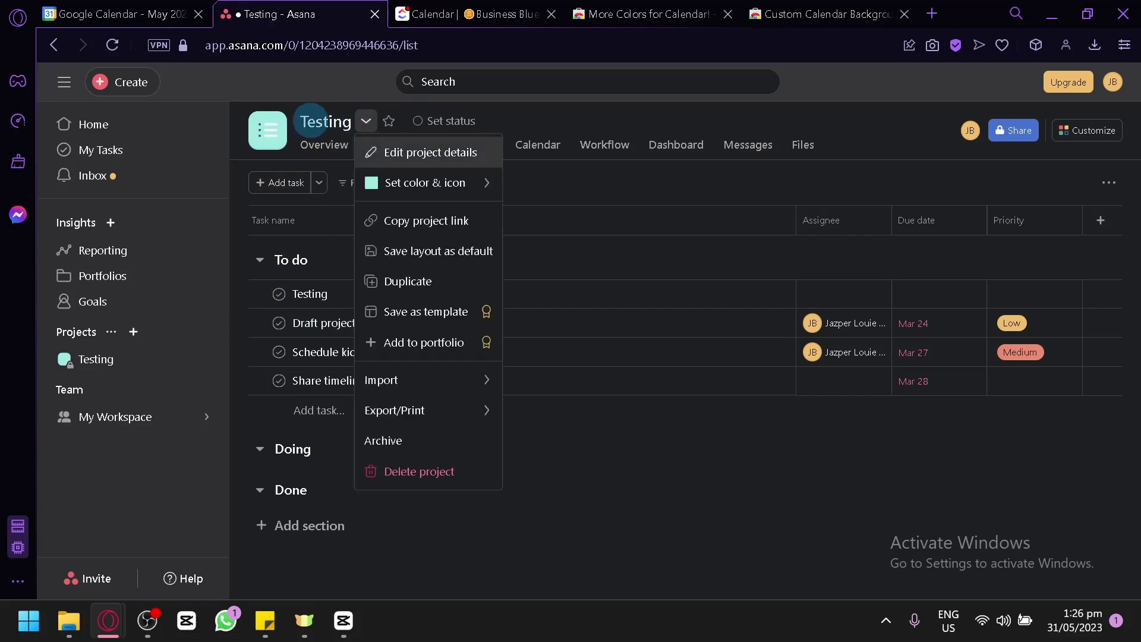
mouse_move(475, 415)
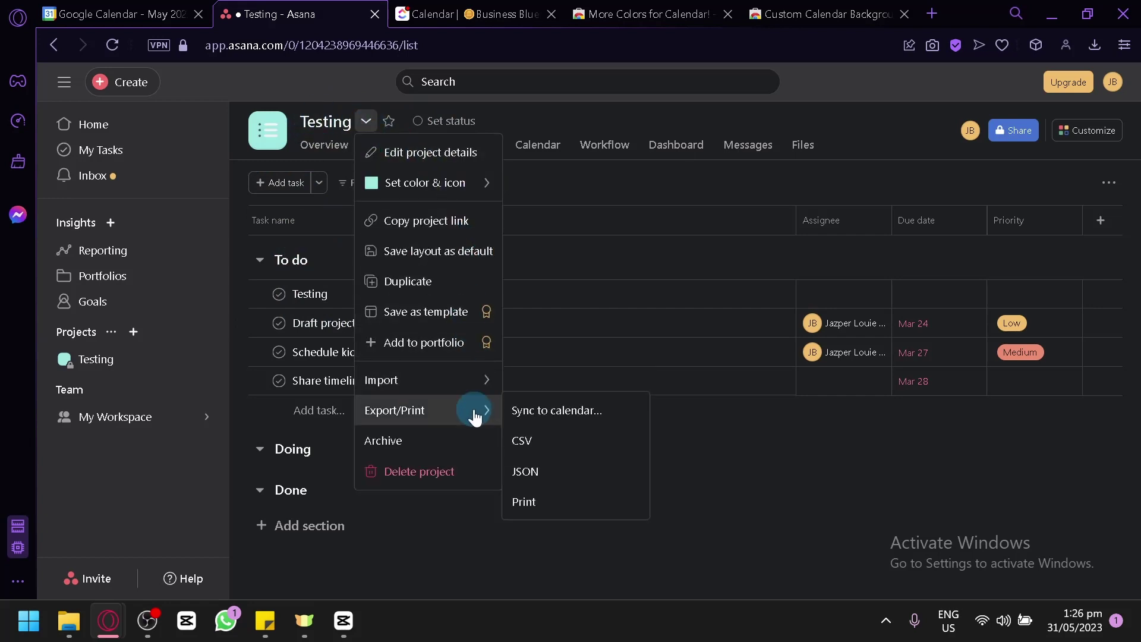
click(547, 411)
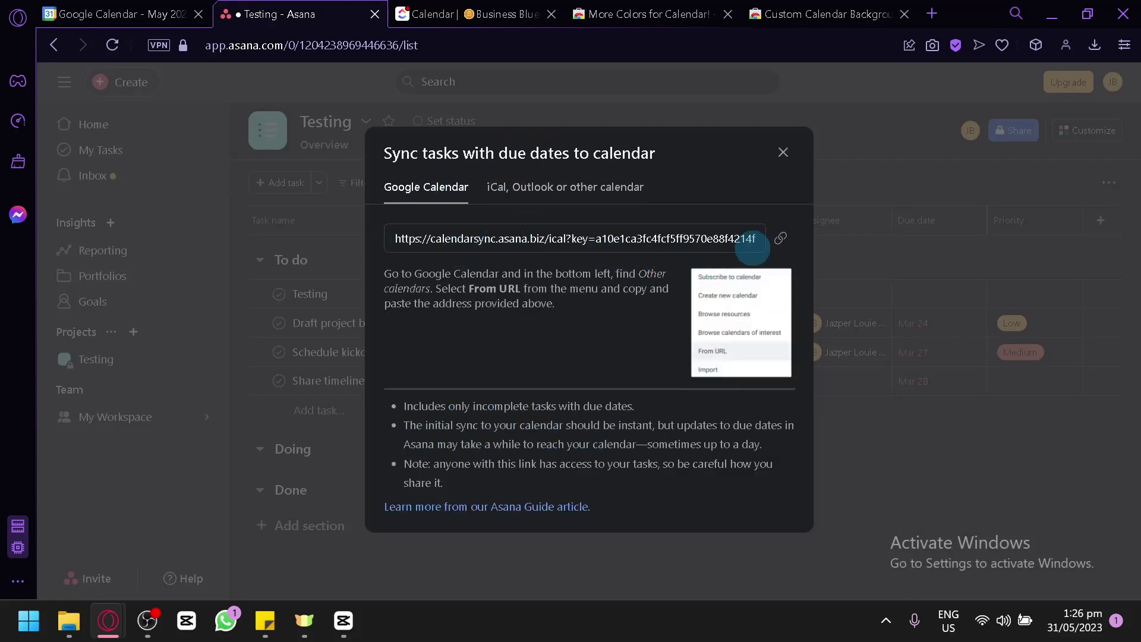
click(780, 238)
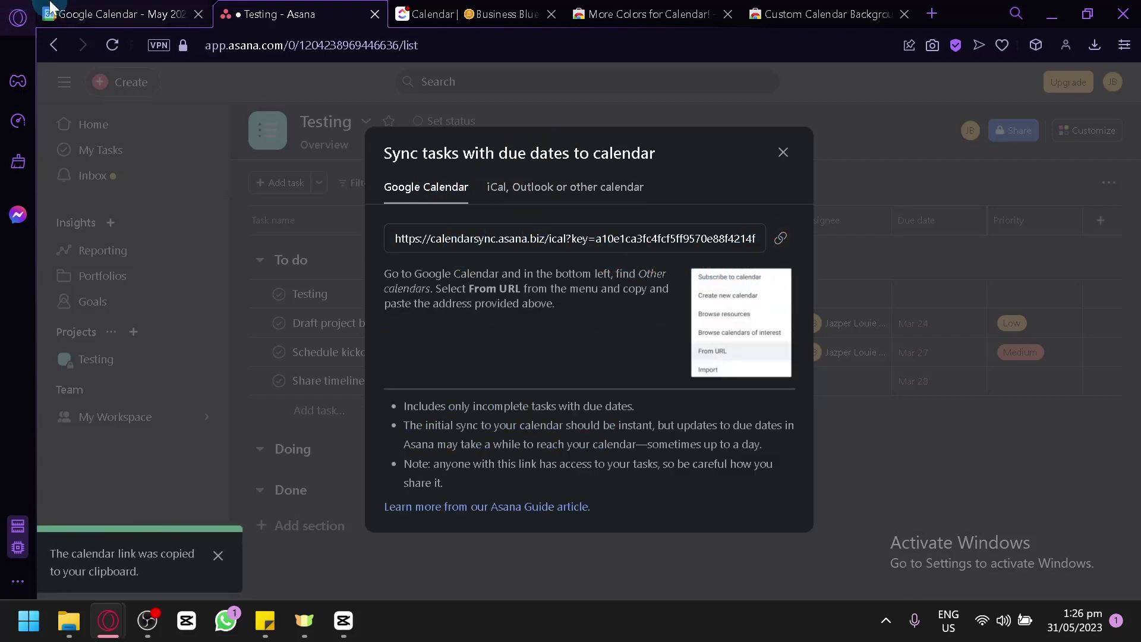
click(52, 8)
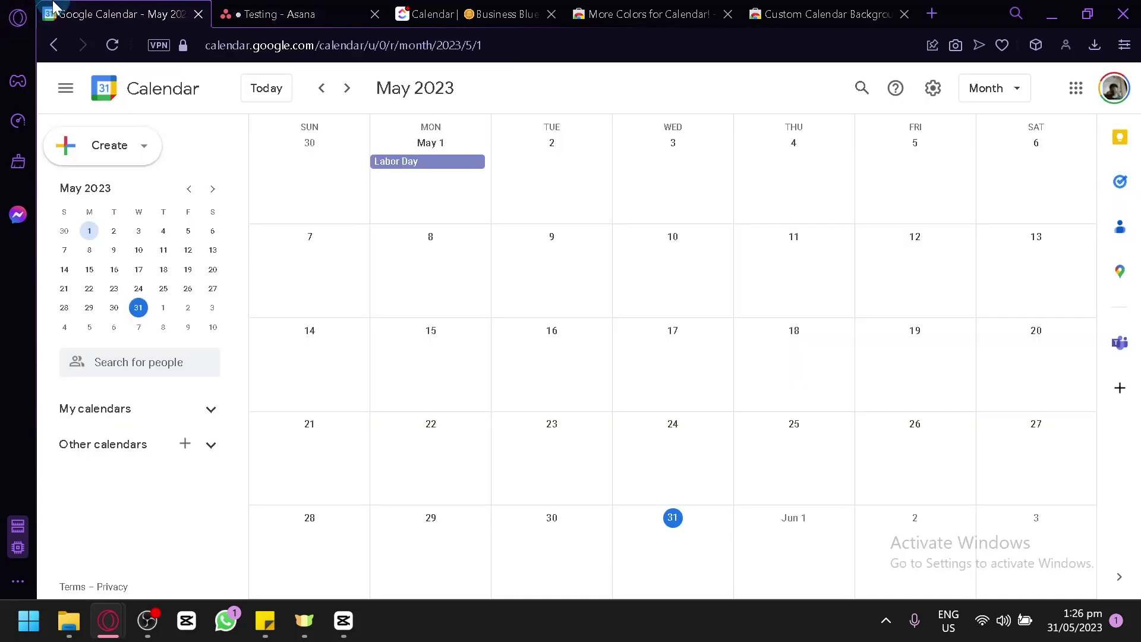
- Add the Asana Testing calendar to Other calendars from the pasted URL
click(185, 448)
click(262, 405)
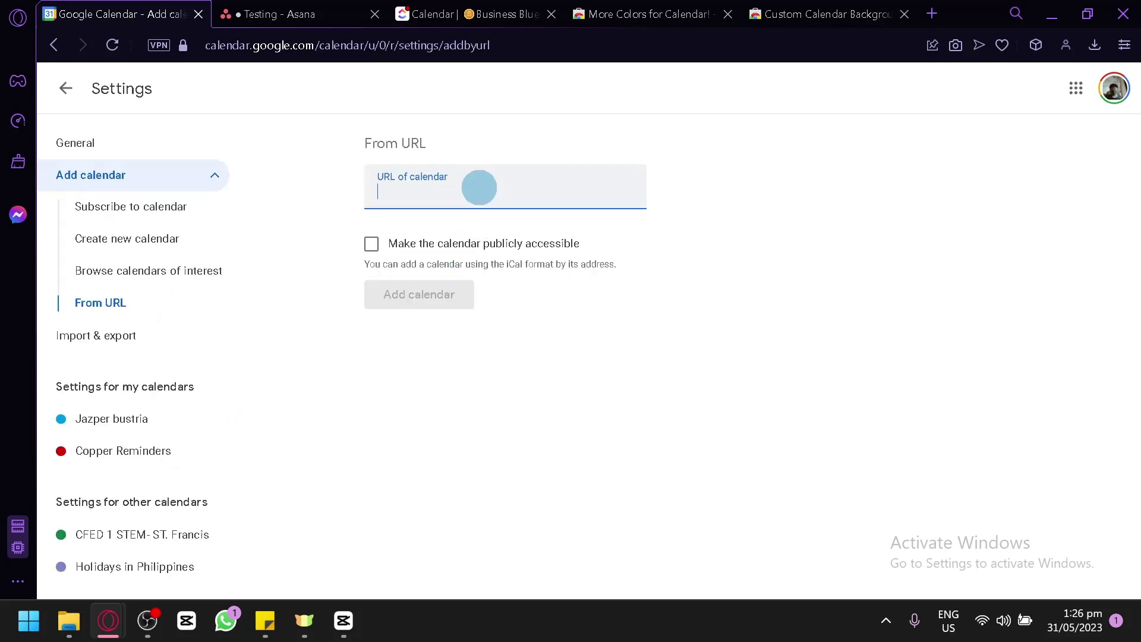
key(ctrl+v)
click(429, 300)
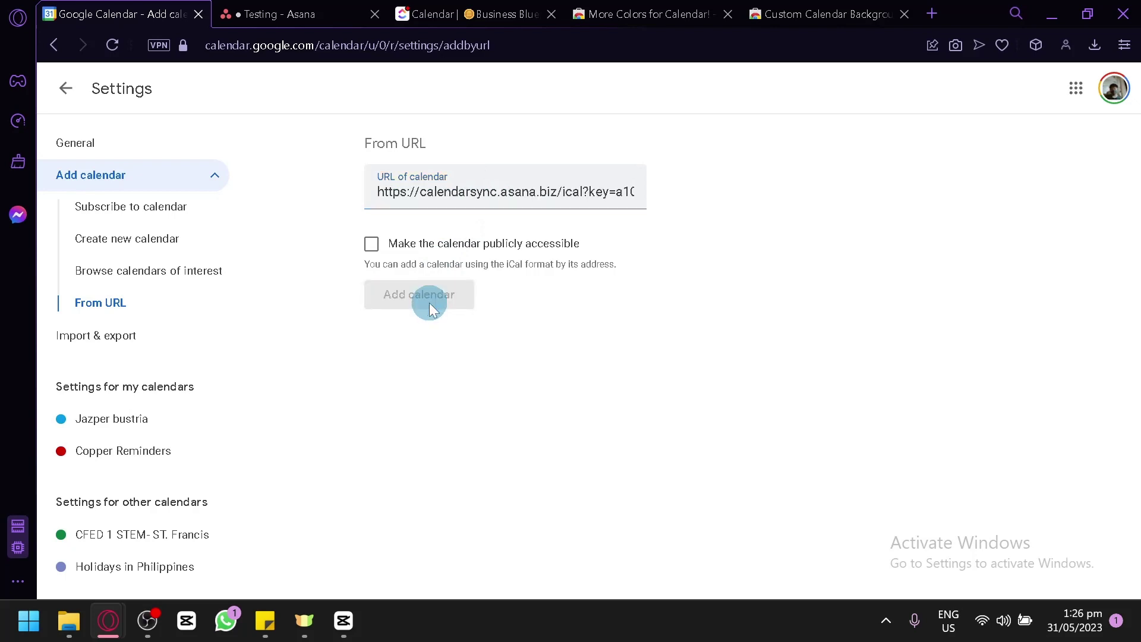
click(59, 88)
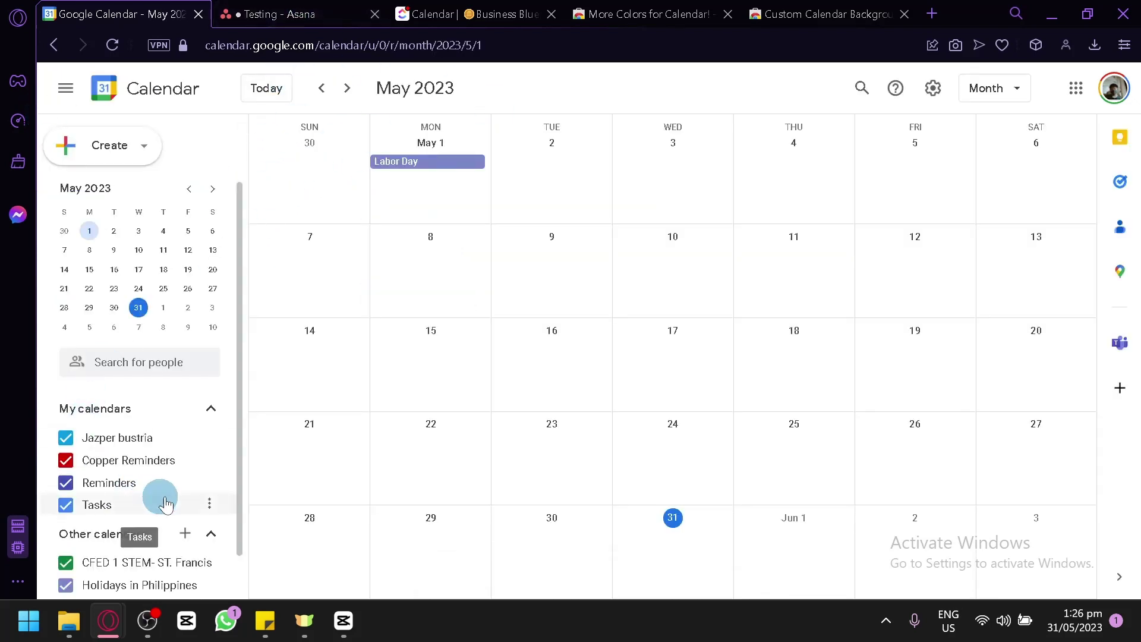
- Remove the Testing (via Asana) calendar and switch to the ClickUp calendar
scroll(165, 503, down, 1)
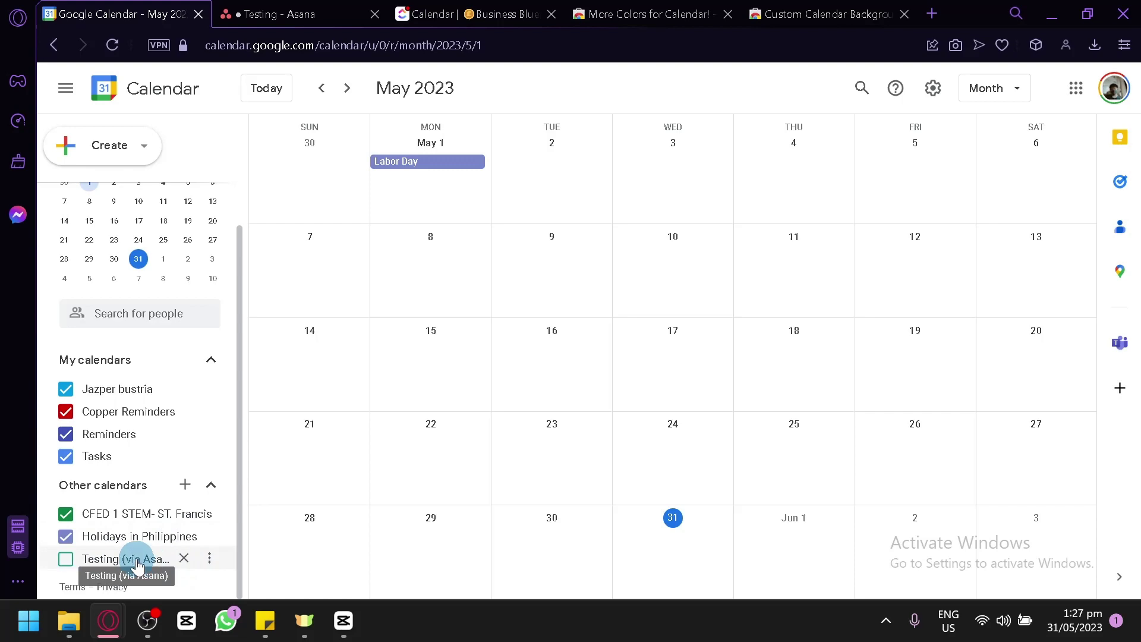
click(184, 562)
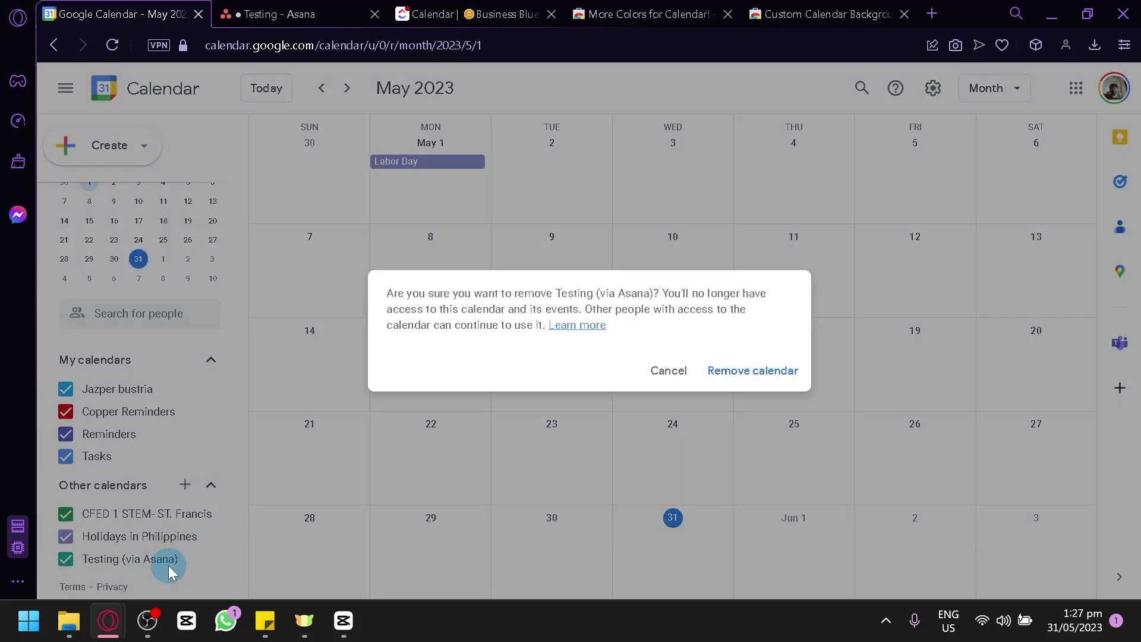
click(755, 368)
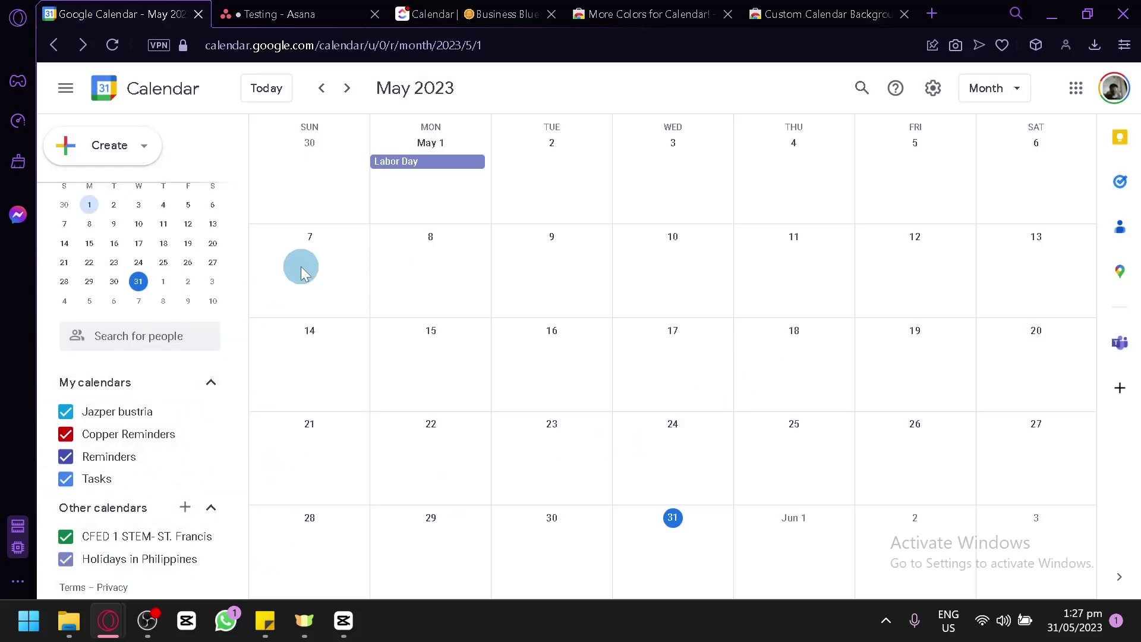
click(410, 13)
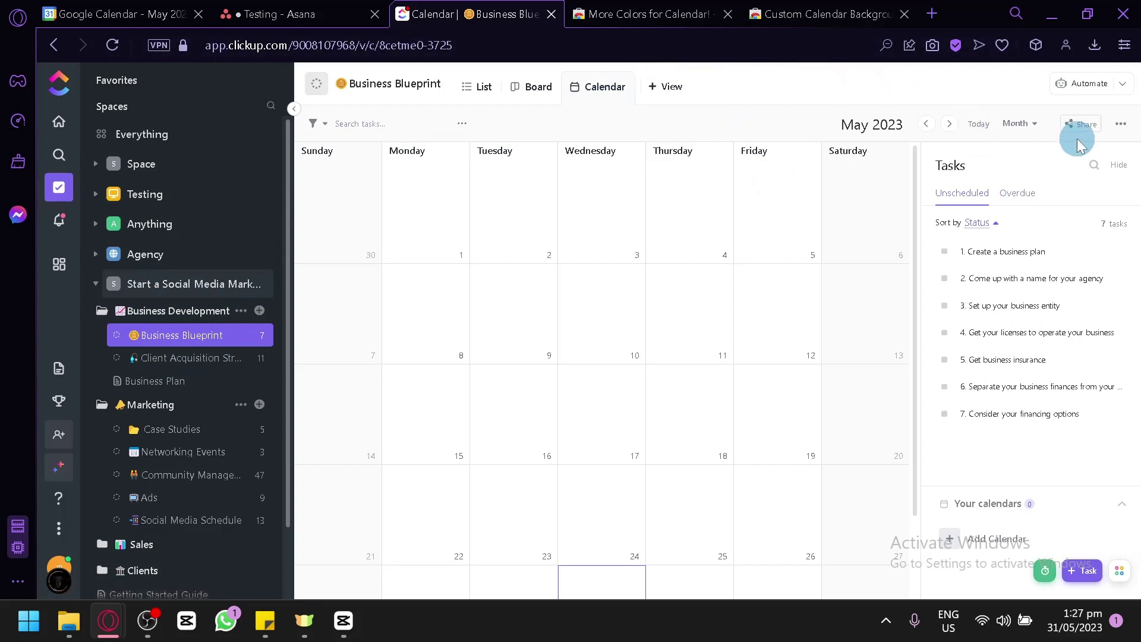
- Hide and reshow ClickUp's Tasks panel, then view the Add Calendar options
click(1115, 167)
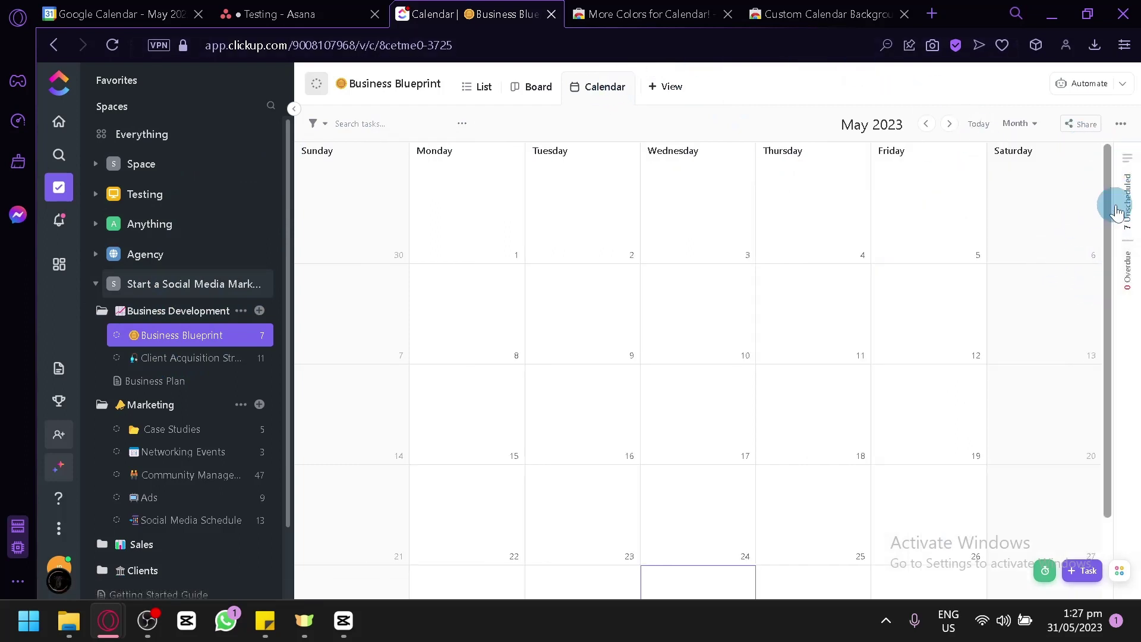
click(1132, 205)
click(997, 538)
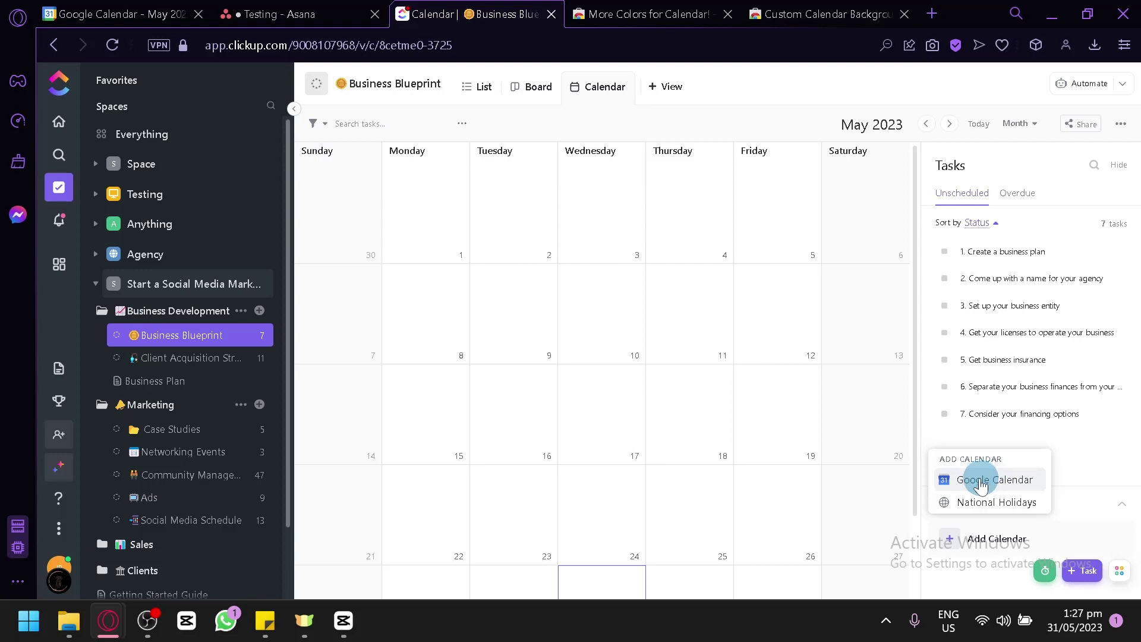
- Close the Asana and ClickUp tabs and return to Google Calendar
click(337, 8)
click(408, 12)
click(375, 14)
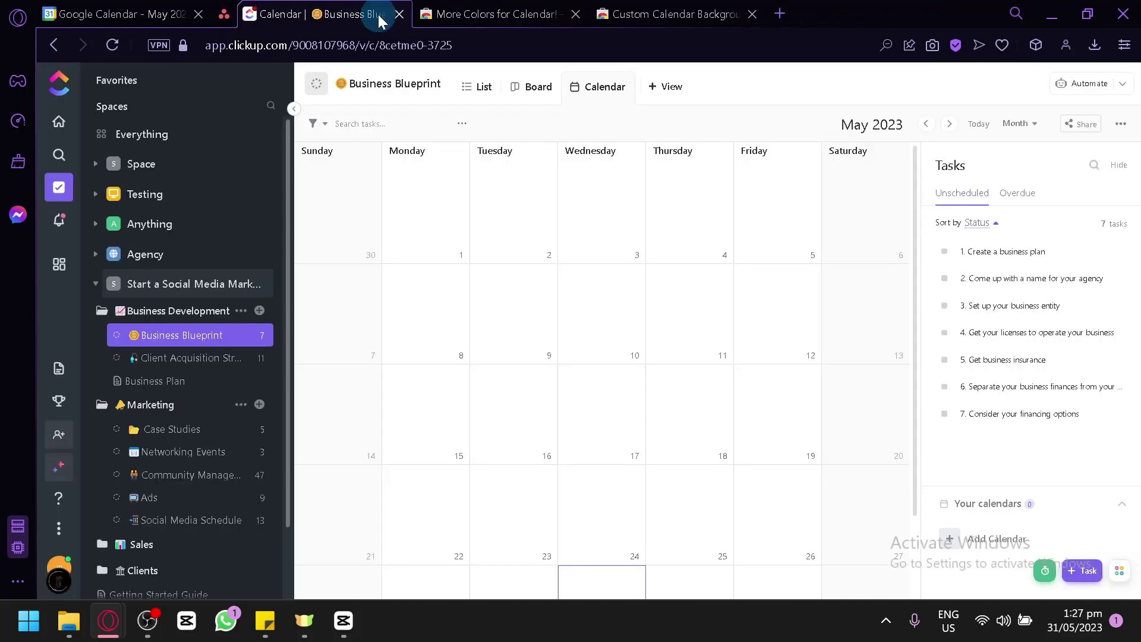
click(384, 13)
click(113, 14)
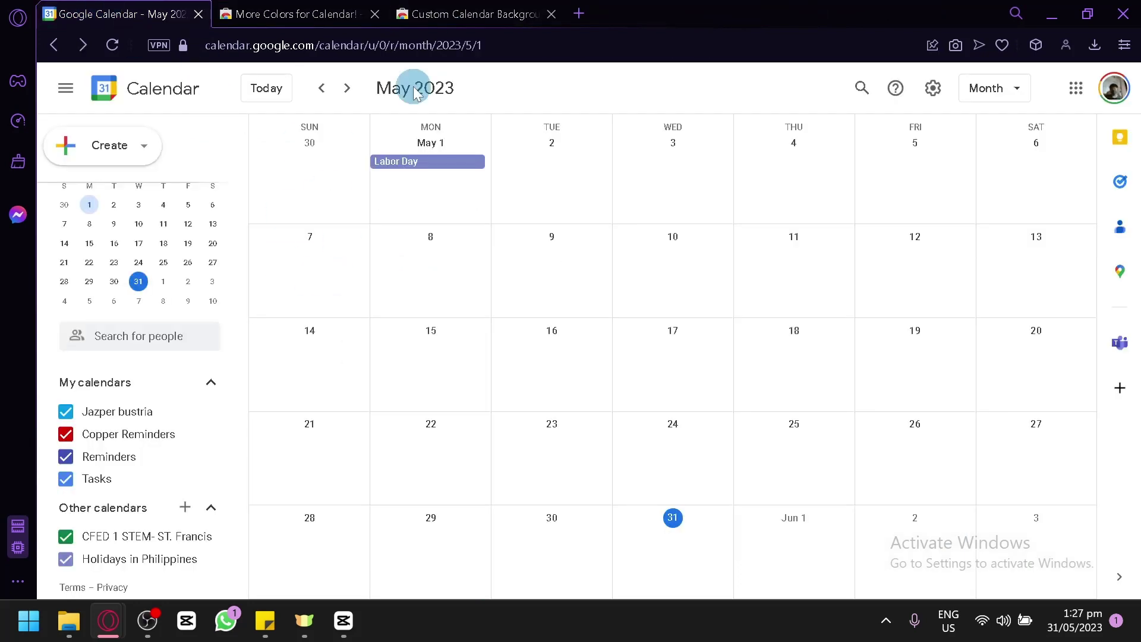
- Collapse My calendars and Other calendars, then go to the More Colors for Calendar! page
click(213, 384)
click(210, 446)
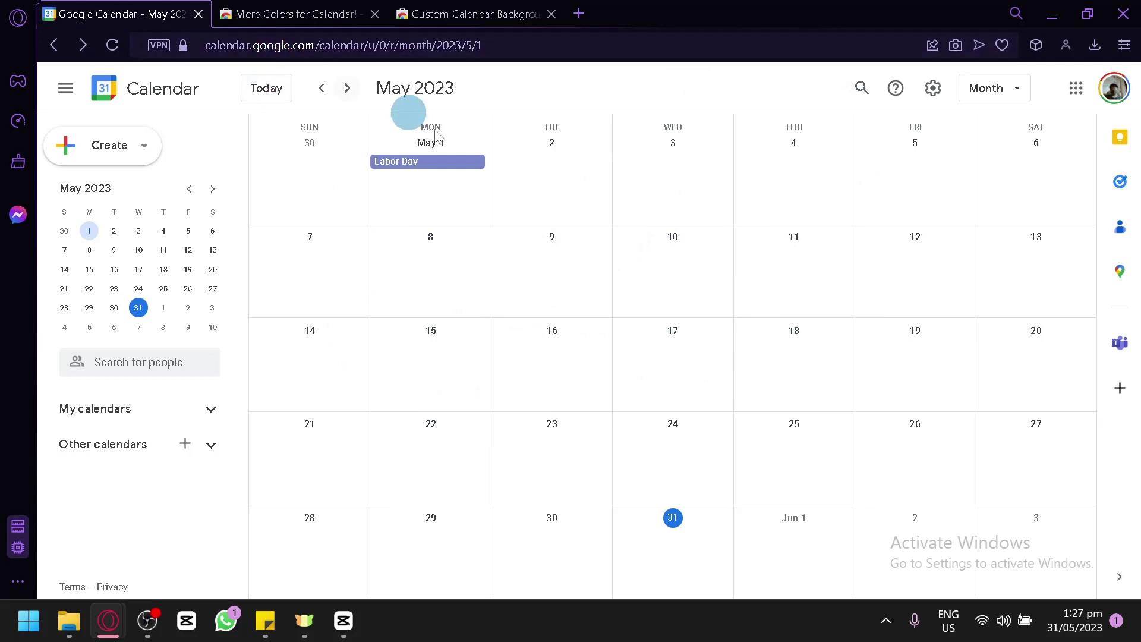
click(309, 13)
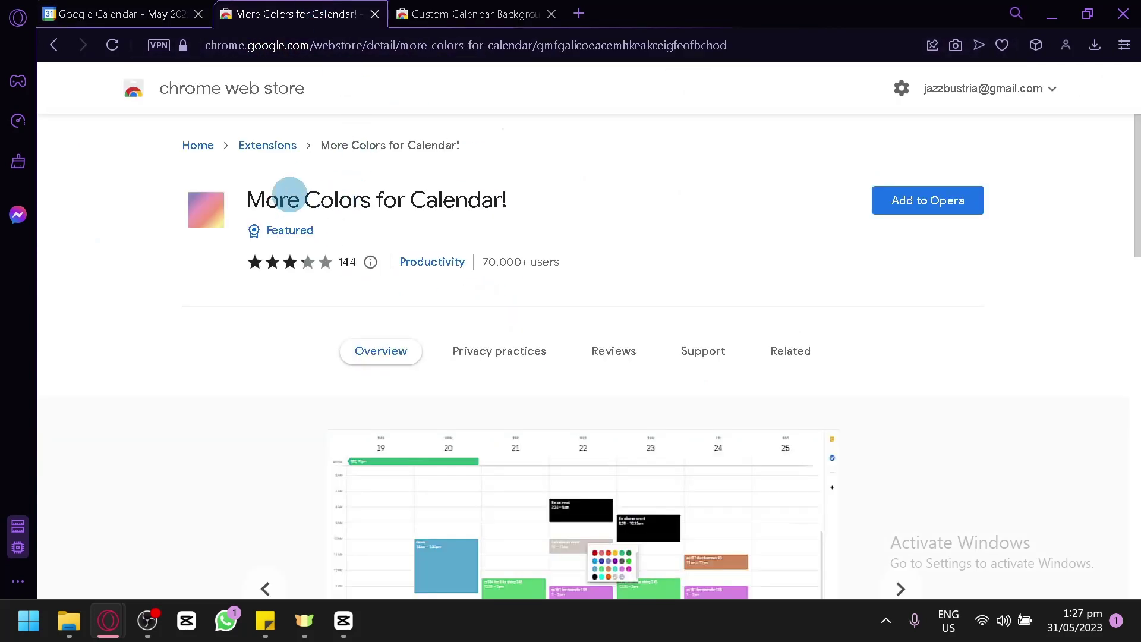
- Page through the More Colors for Calendar! screenshot carousel forward twice and back once
scroll(472, 196, down, 4)
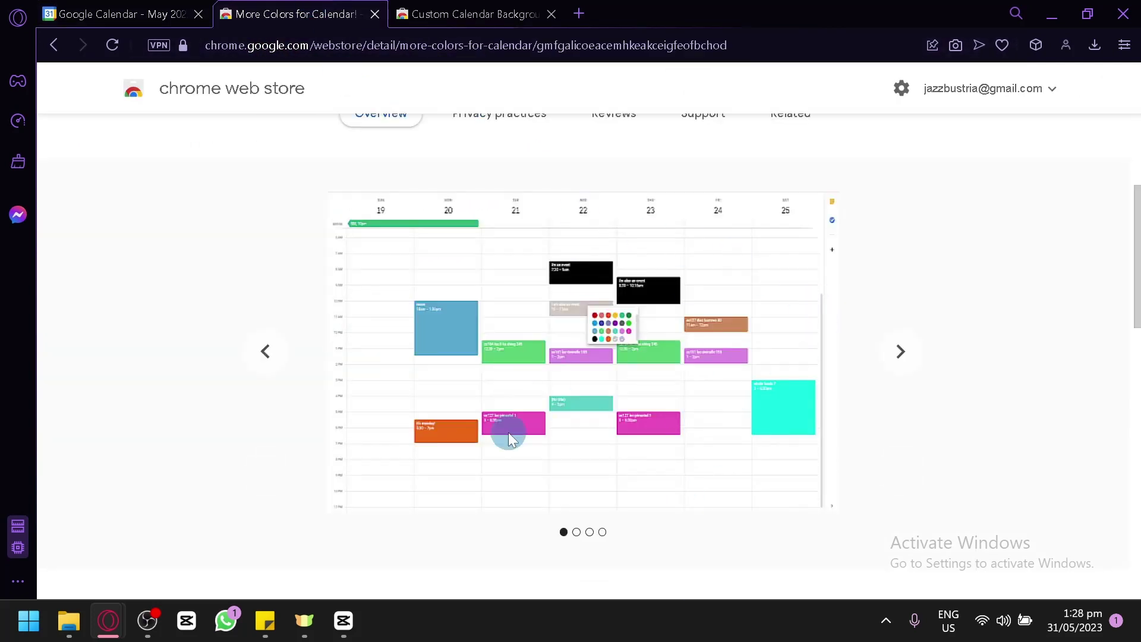
click(912, 354)
click(912, 354)
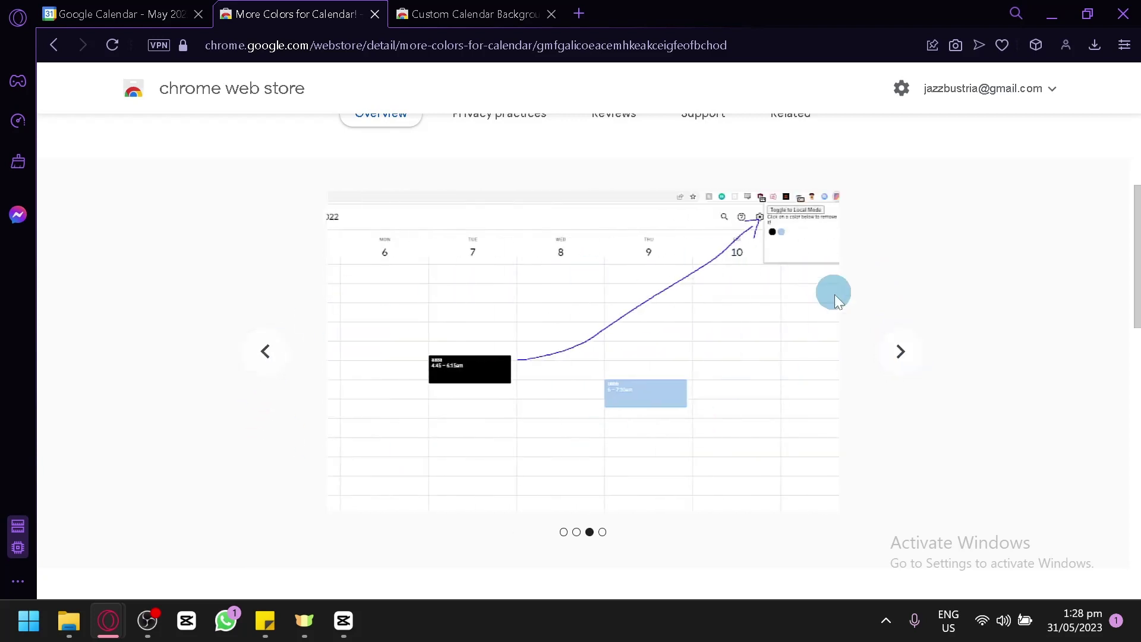
click(270, 355)
- Back in the May 2023 calendar, start an untitled event on May 9 and show its colour choices
click(130, 11)
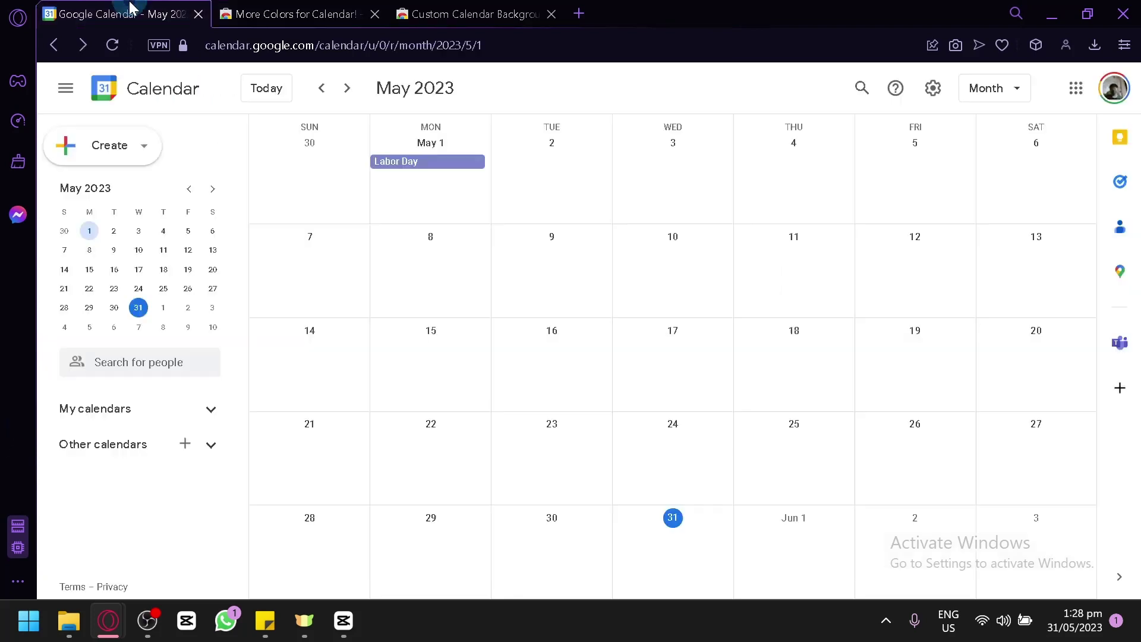
click(562, 237)
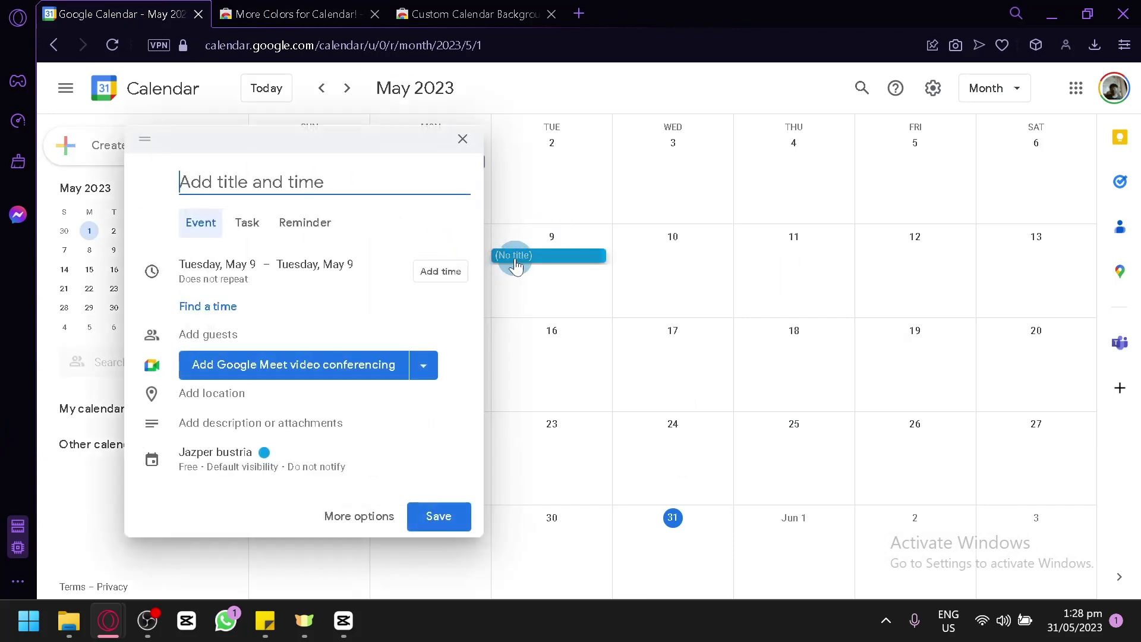
click(265, 466)
click(315, 394)
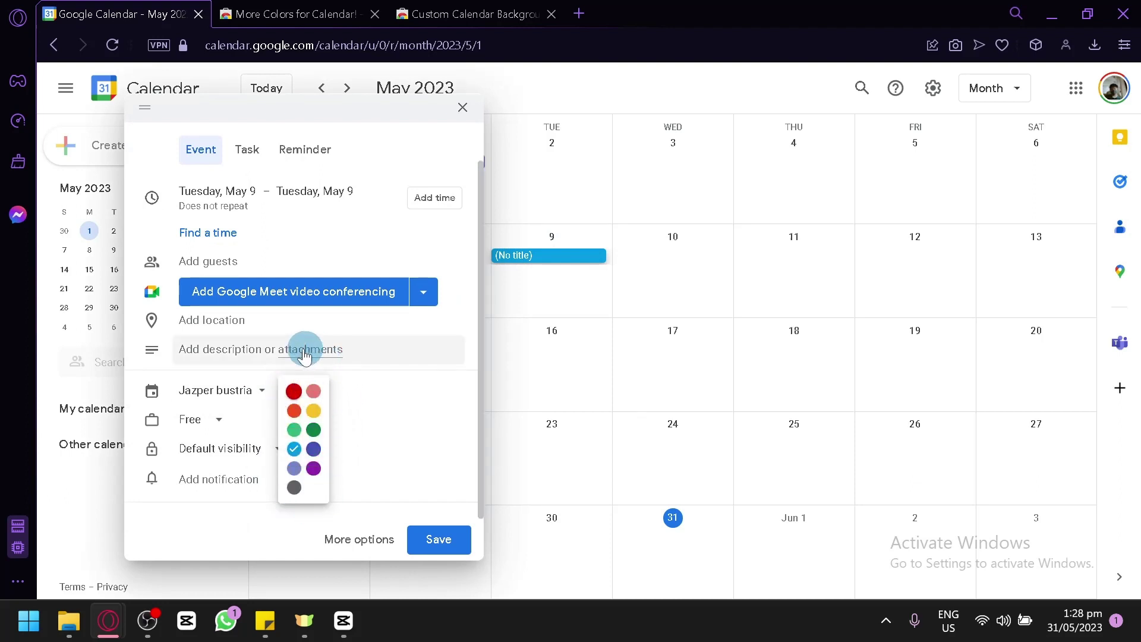
- Review the More Colors for Calendar! store page (144 ratings, 70,000+ users), then return to the draft event
click(290, 8)
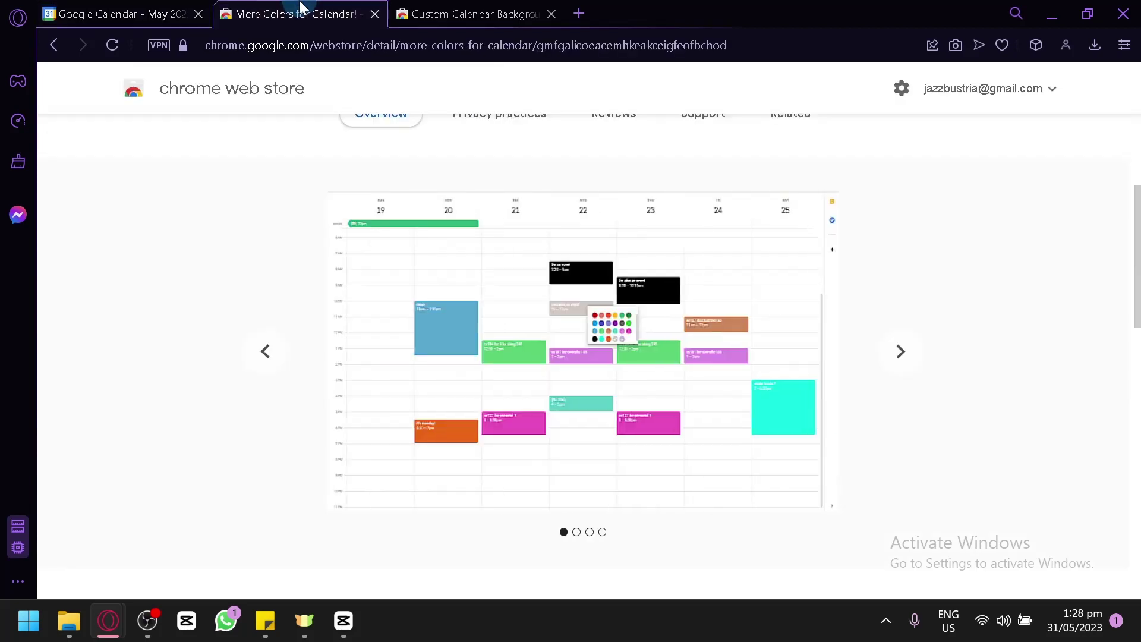
scroll(534, 271, up, 2)
scroll(646, 383, down, 2)
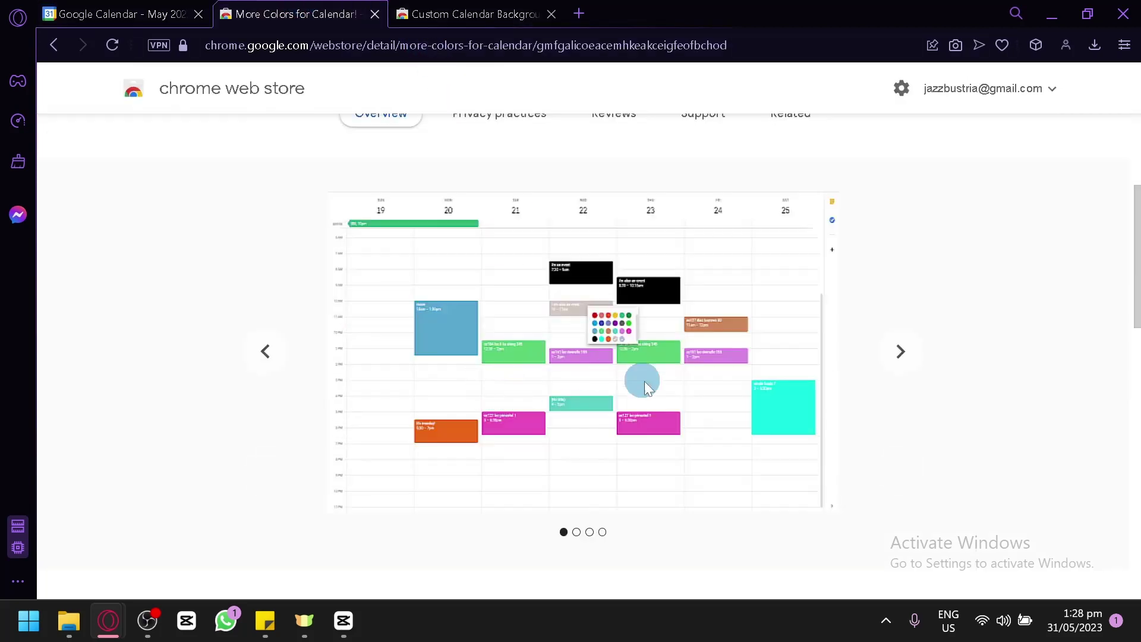
scroll(606, 342, up, 4)
scroll(600, 362, down, 2)
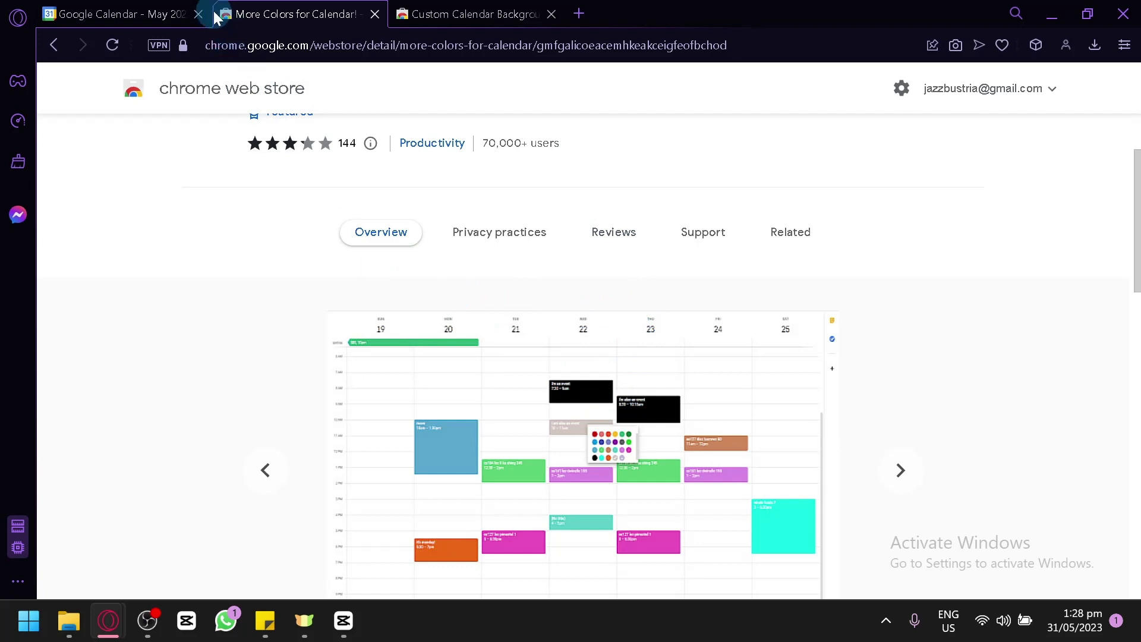
click(178, 13)
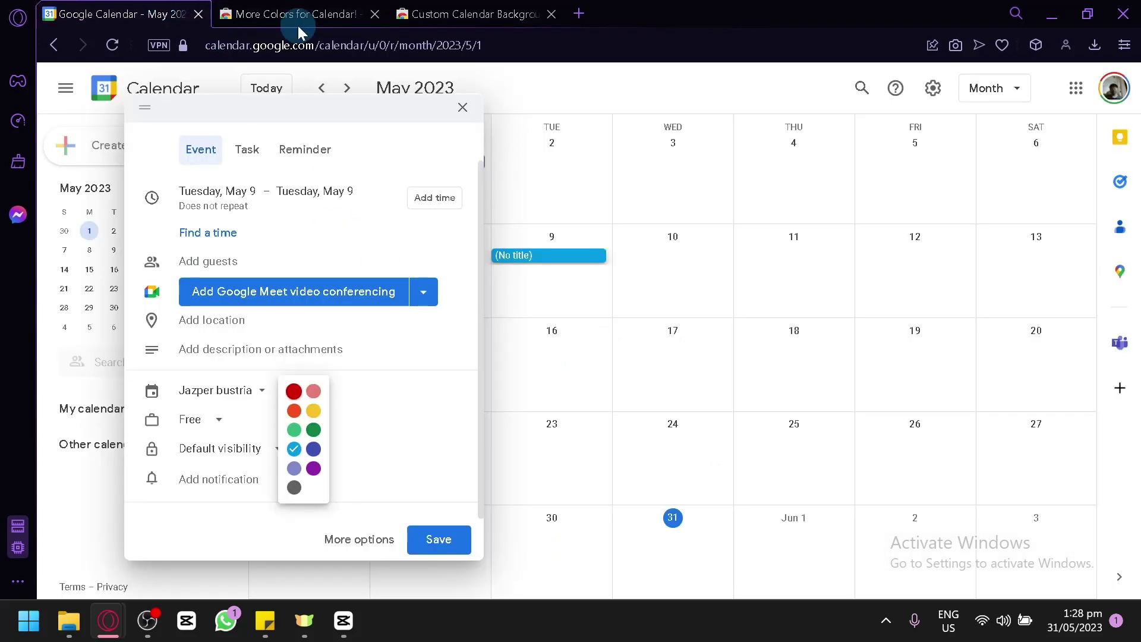
- Discard the untitled May 9 draft and open the Custom Calendar Background store page
click(463, 108)
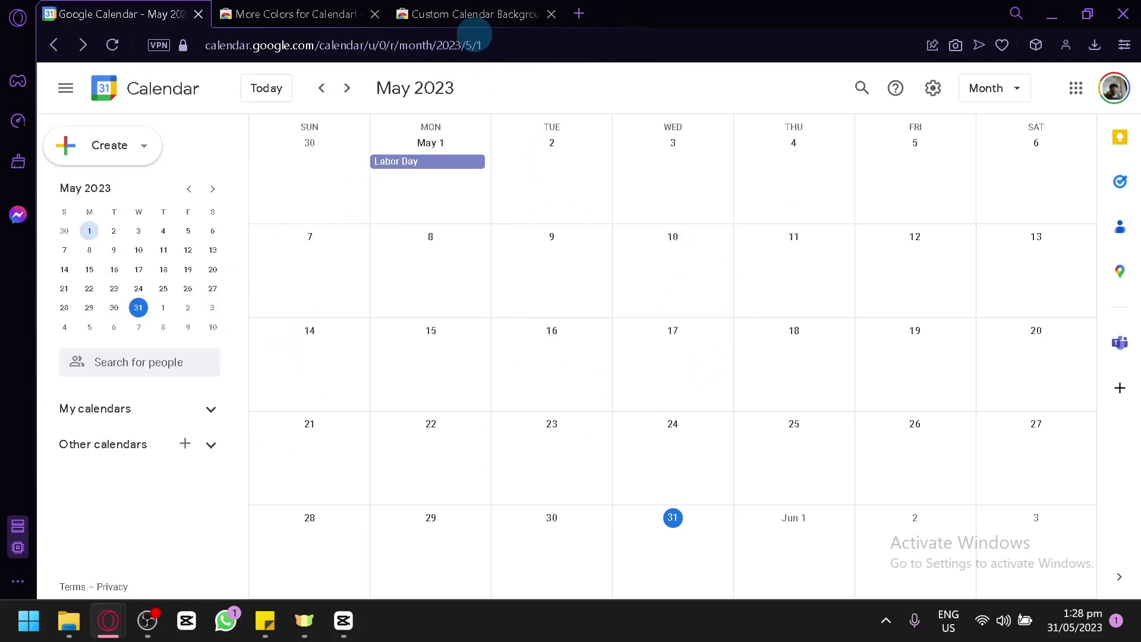
click(485, 13)
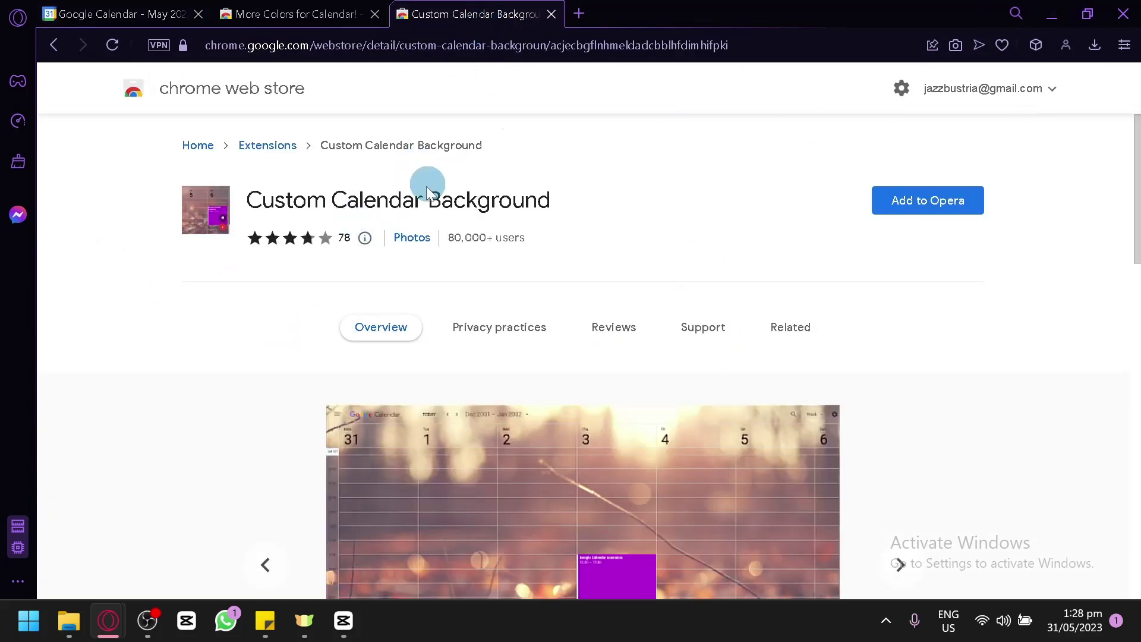
scroll(817, 226, down, 4)
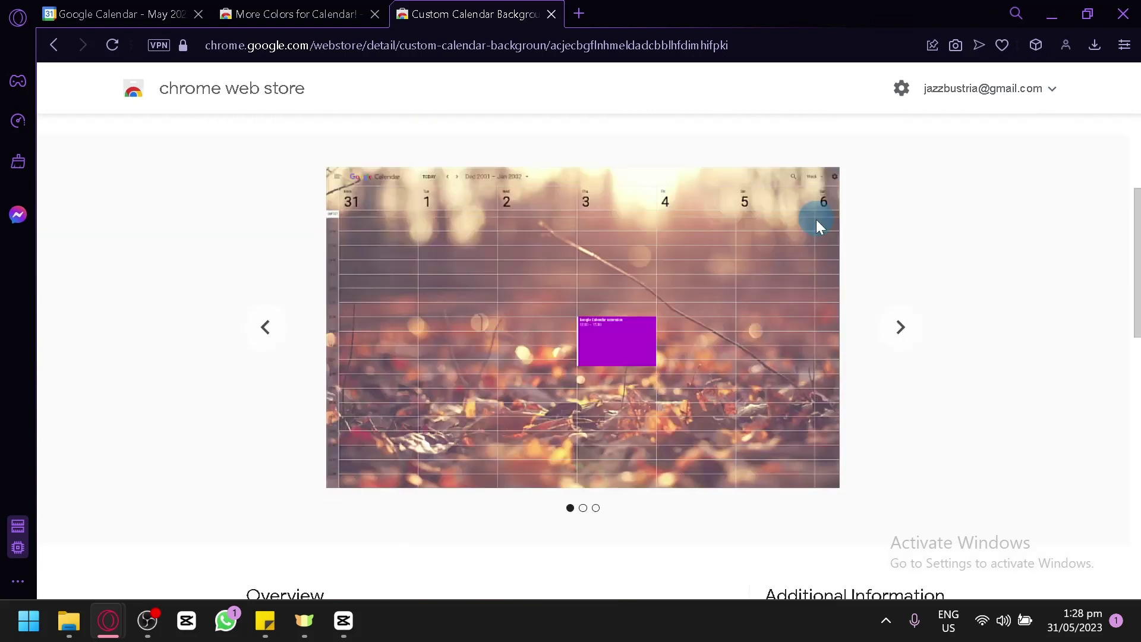
- Browse the Custom Calendar Background screenshots, then view June 2023 in Google Calendar
click(583, 507)
click(570, 507)
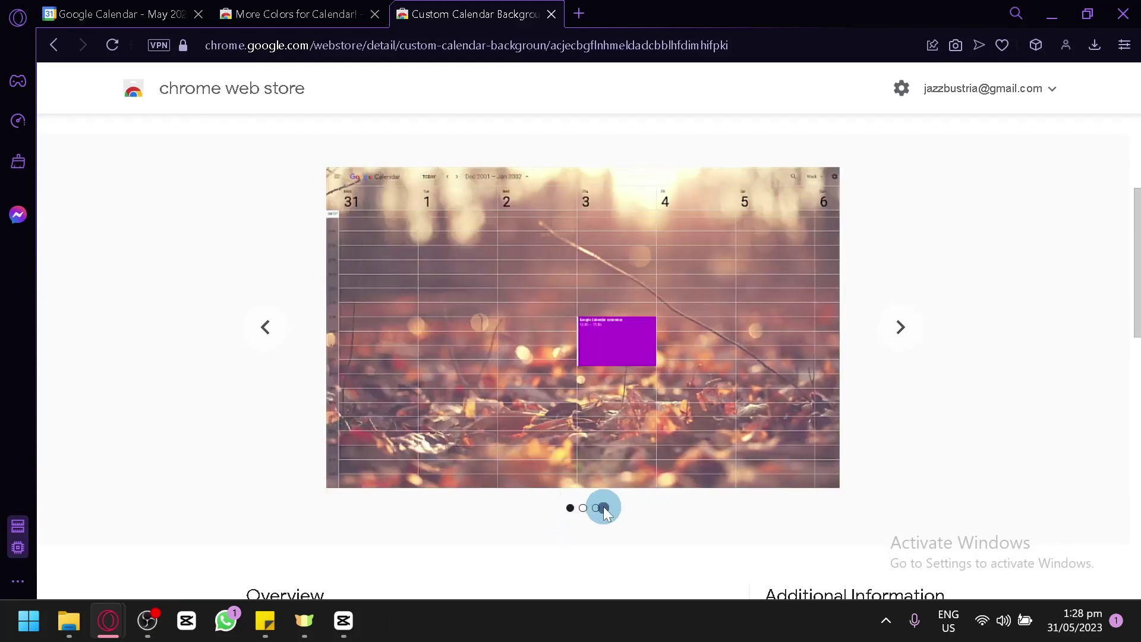
click(603, 508)
click(207, 13)
scroll(469, 375, down, 1)
scroll(484, 370, up, 1)
- Go back to the May 2023 month and hide the sidebar with the mini calendar
scroll(478, 368, down, 1)
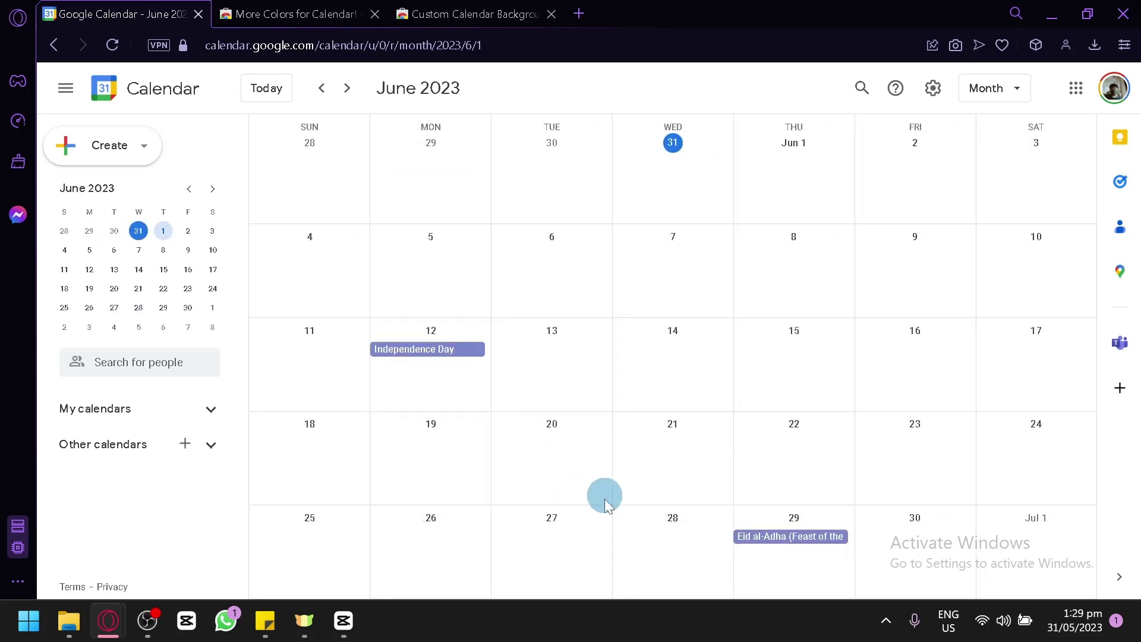
click(322, 89)
click(65, 88)
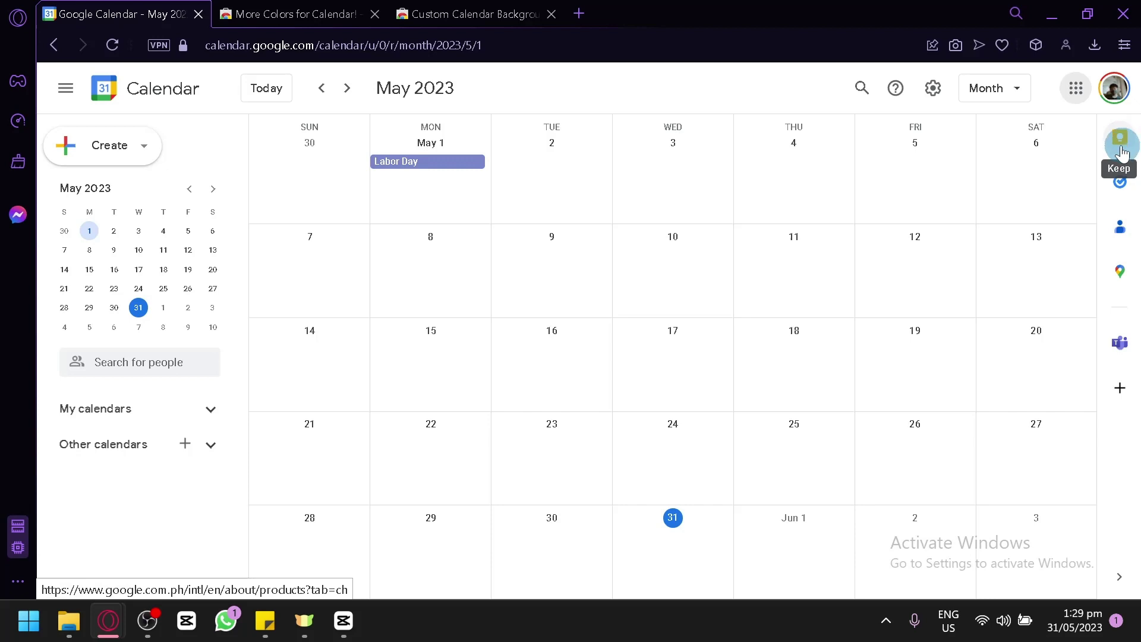
- Open the Tasks panel, start a new task in My List, then close Tasks
click(1117, 185)
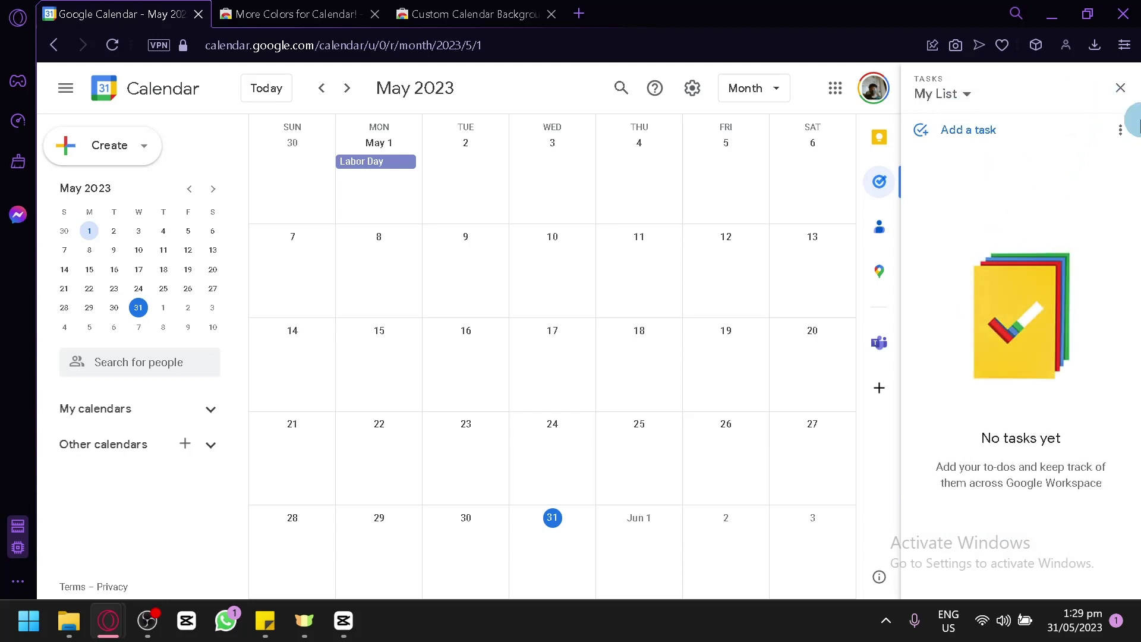
click(950, 129)
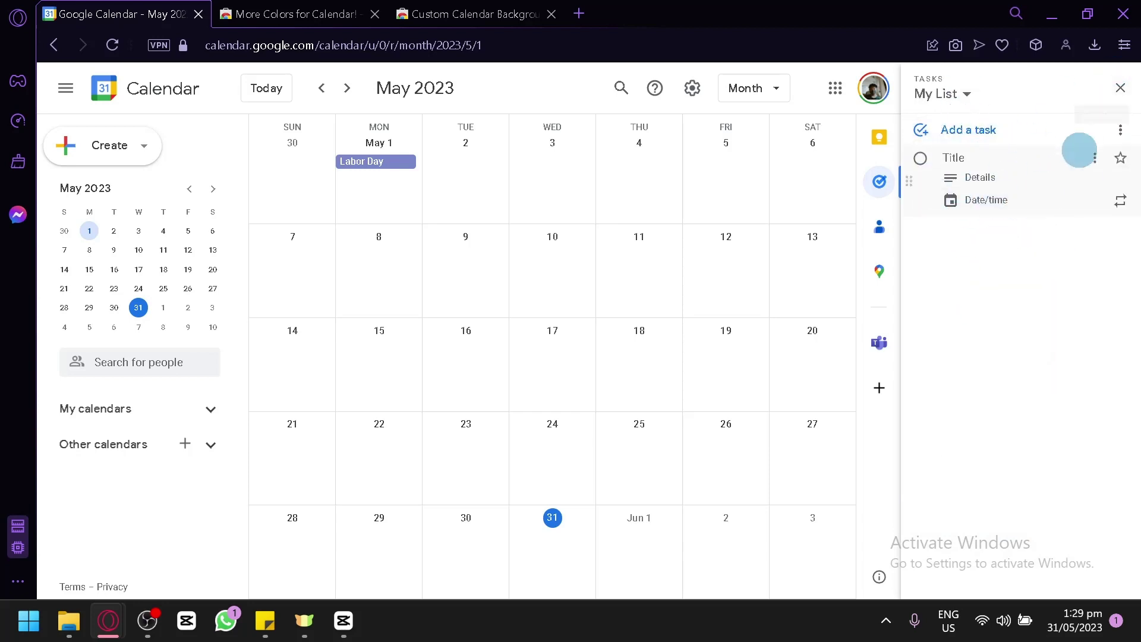
click(1119, 90)
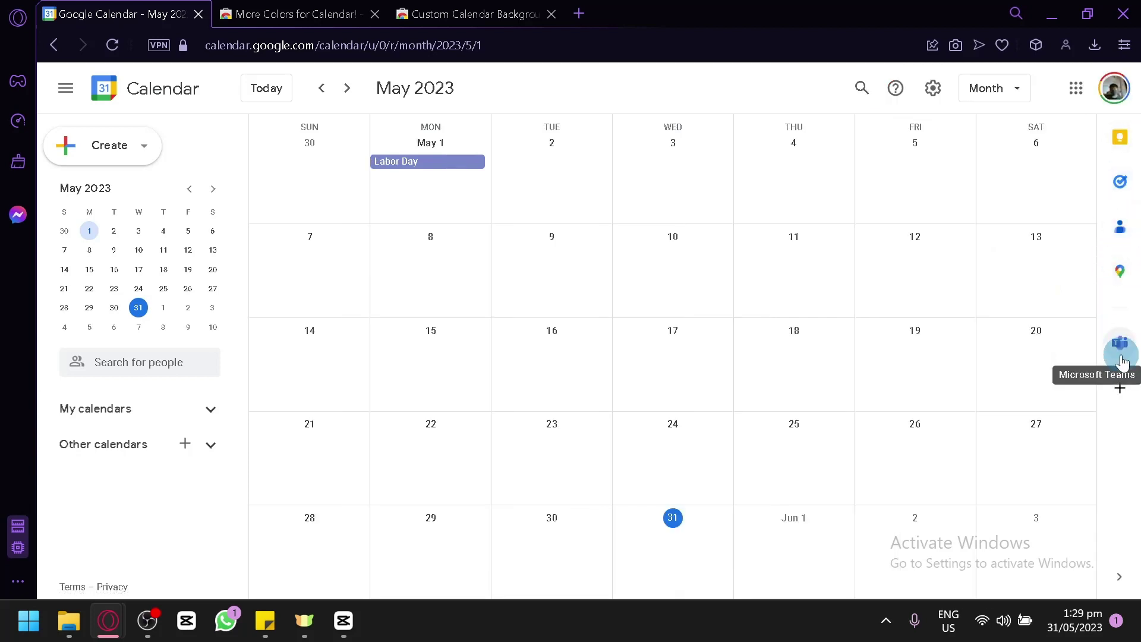
click(1114, 395)
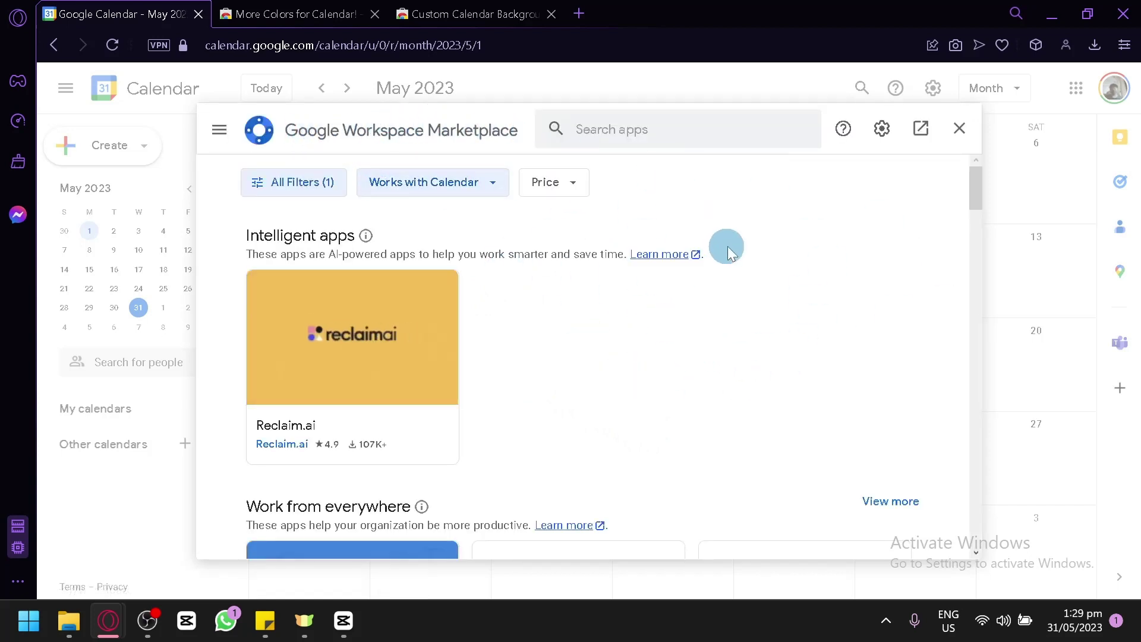
scroll(688, 281, down, 2)
scroll(687, 281, down, 2)
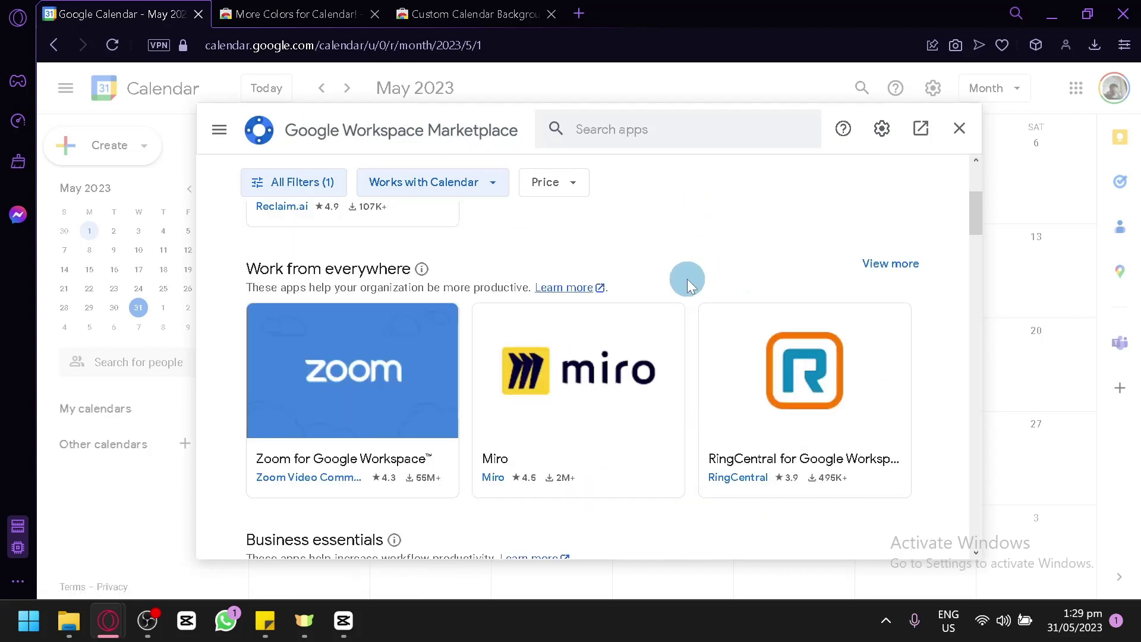
scroll(670, 275, down, 3)
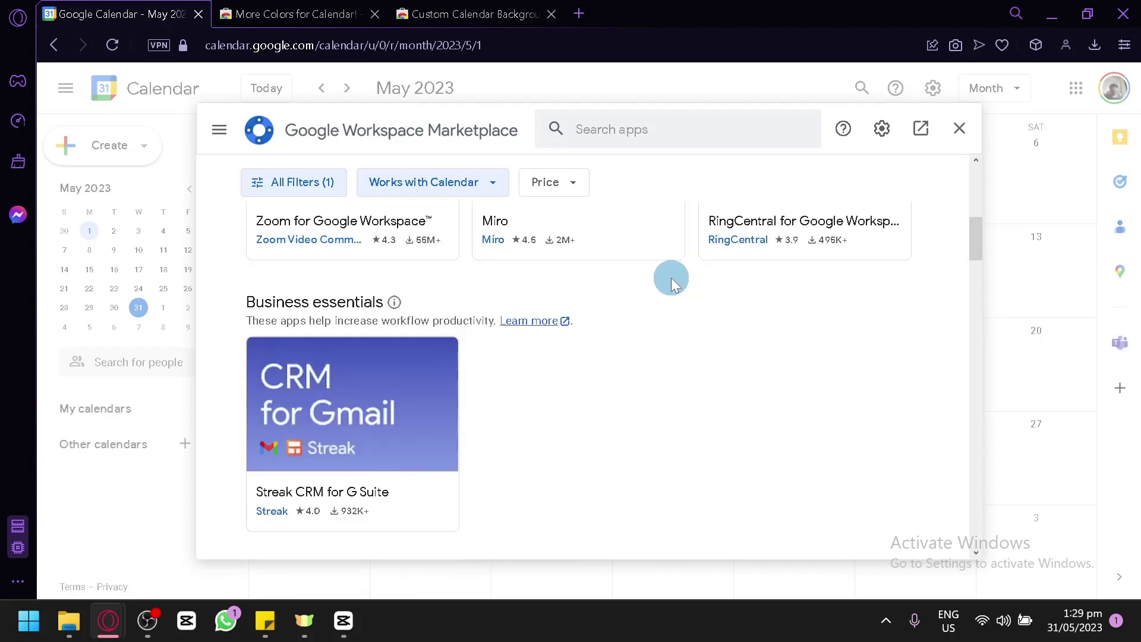
scroll(675, 321, up, 6)
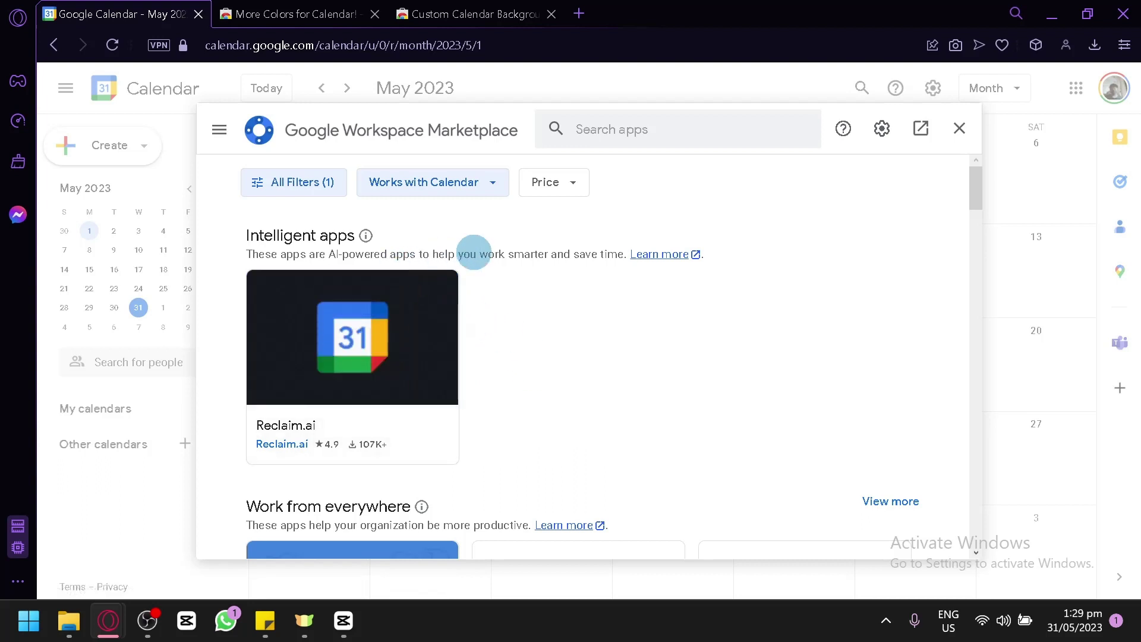
scroll(634, 380, down, 4)
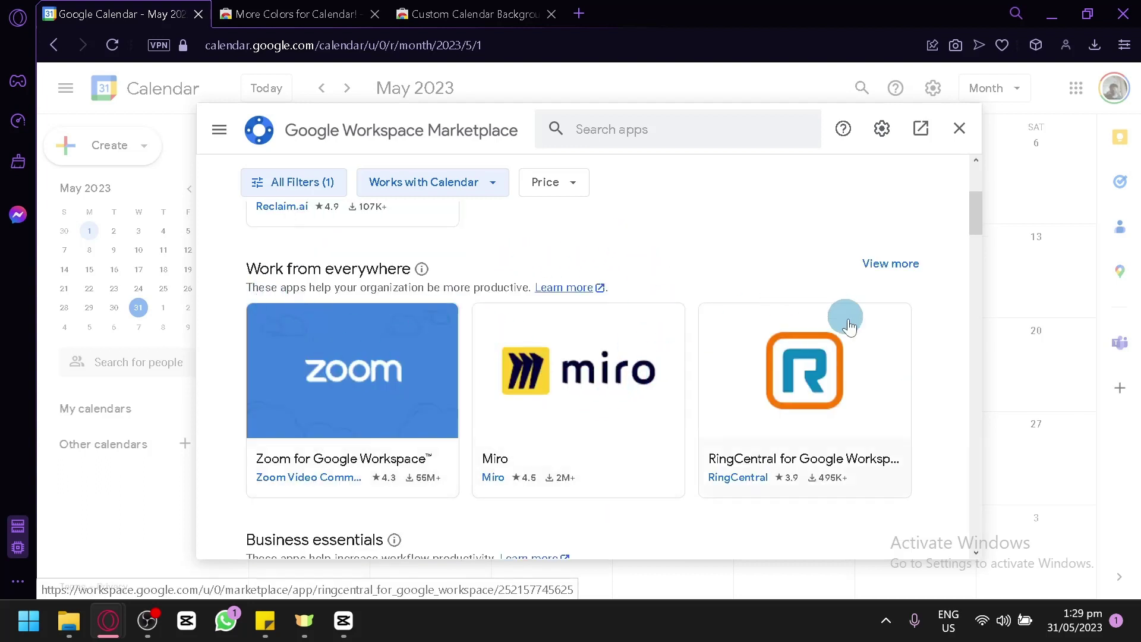
scroll(847, 364, down, 6)
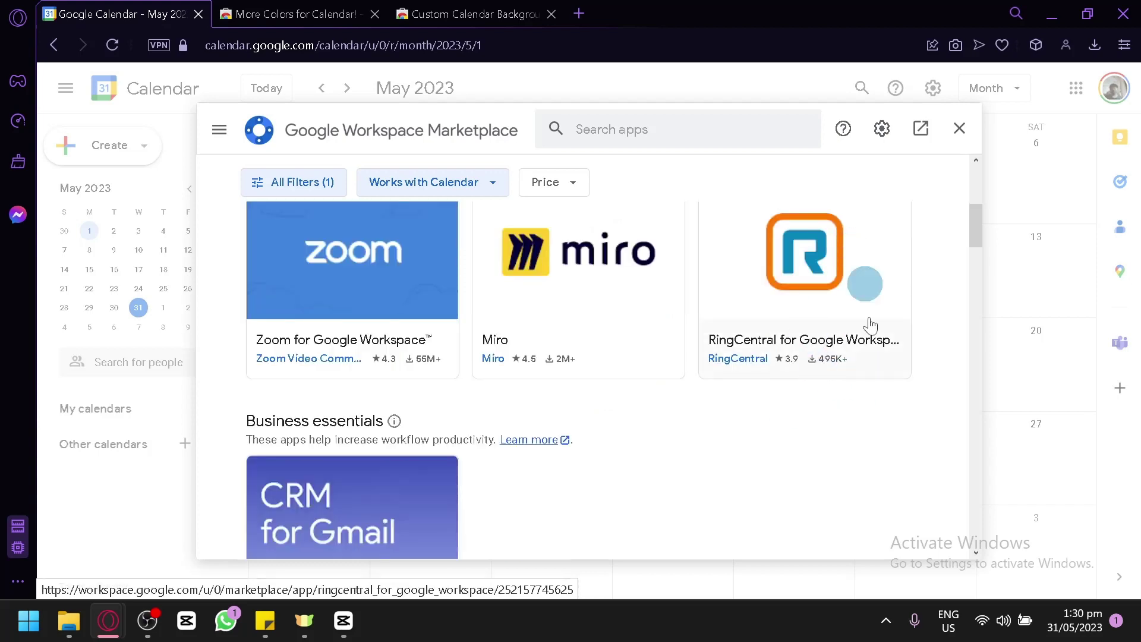
scroll(611, 368, down, 10)
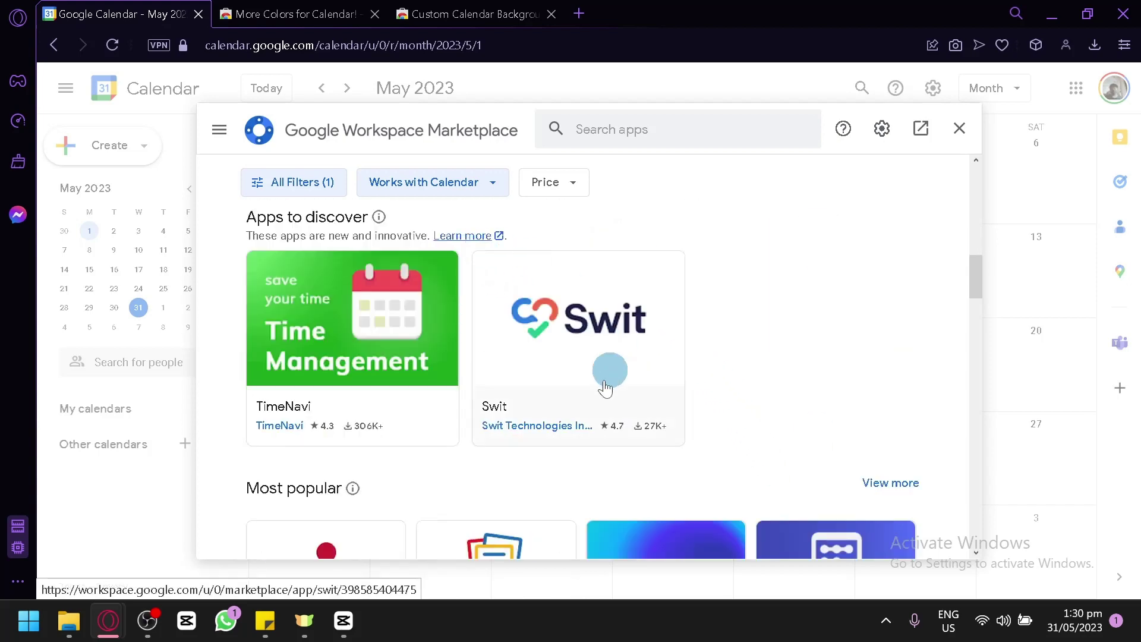
scroll(726, 284, down, 8)
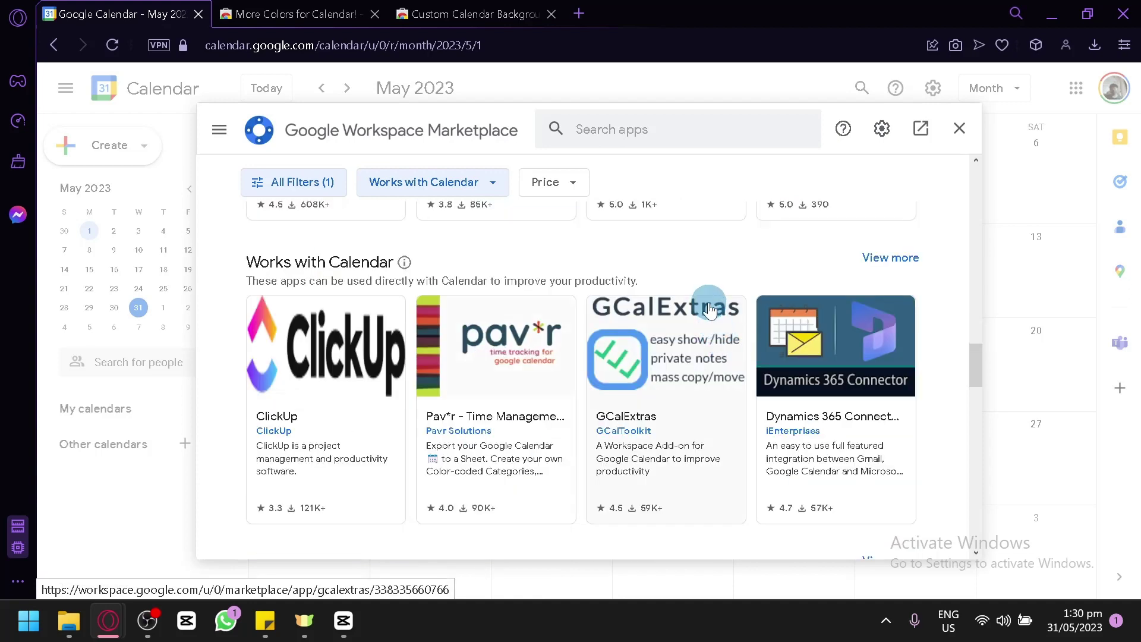
scroll(710, 297, down, 8)
scroll(711, 299, down, 8)
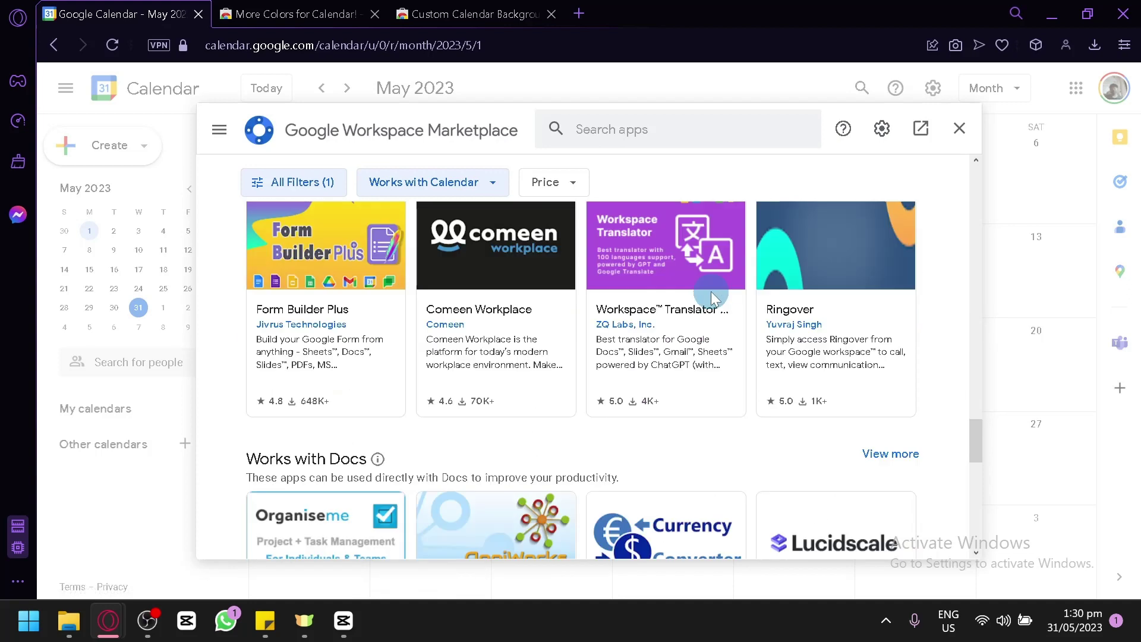
click(959, 130)
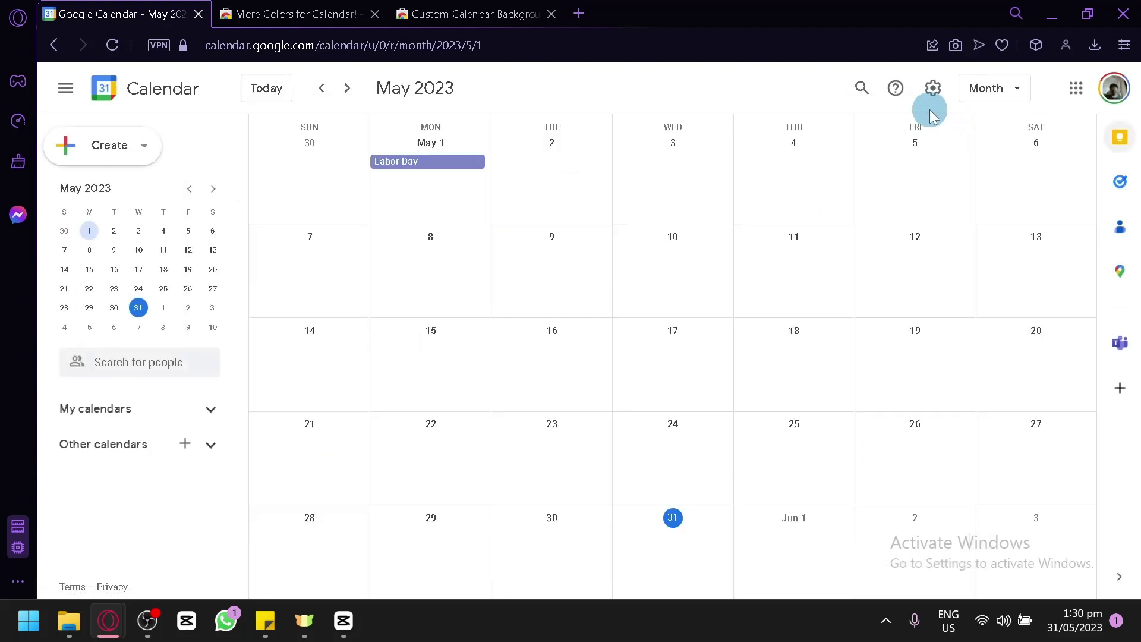
click(934, 102)
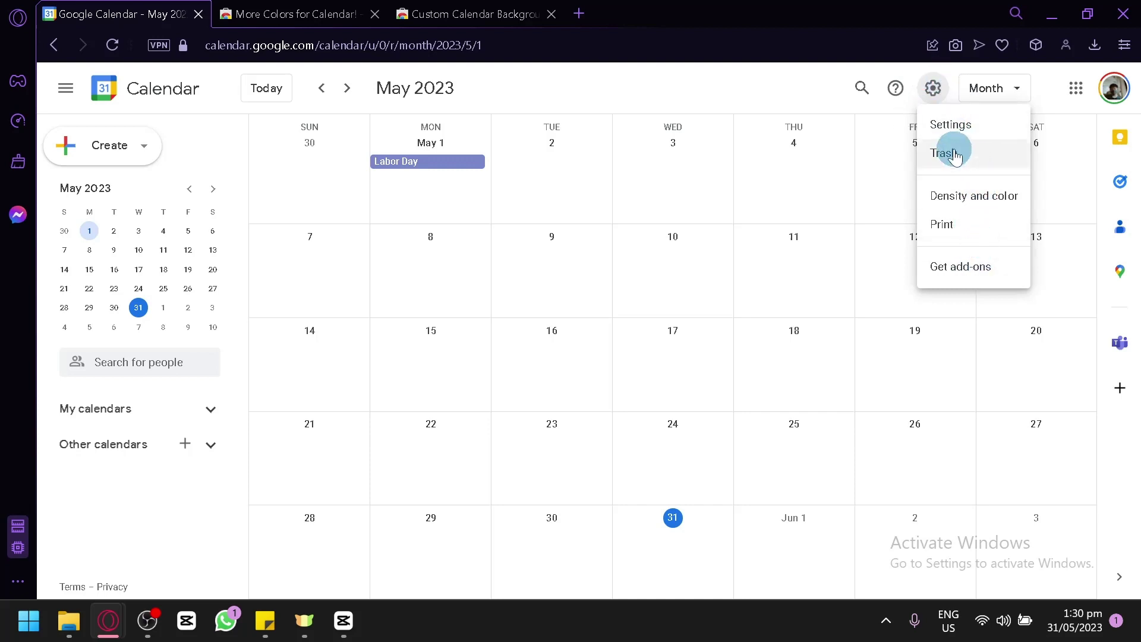
click(861, 88)
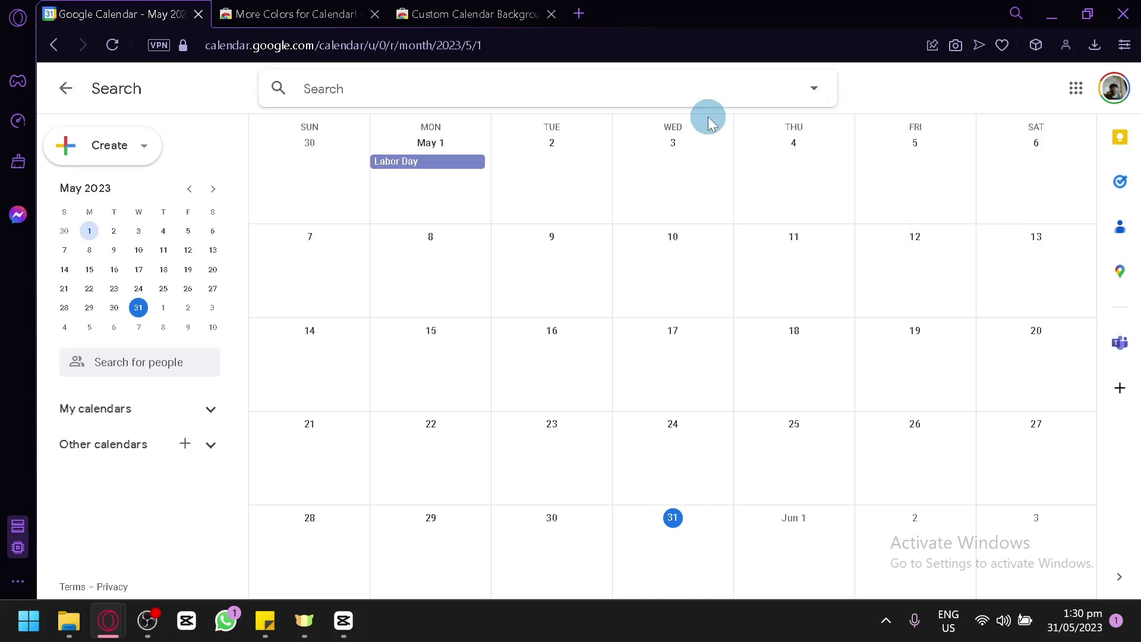
click(814, 89)
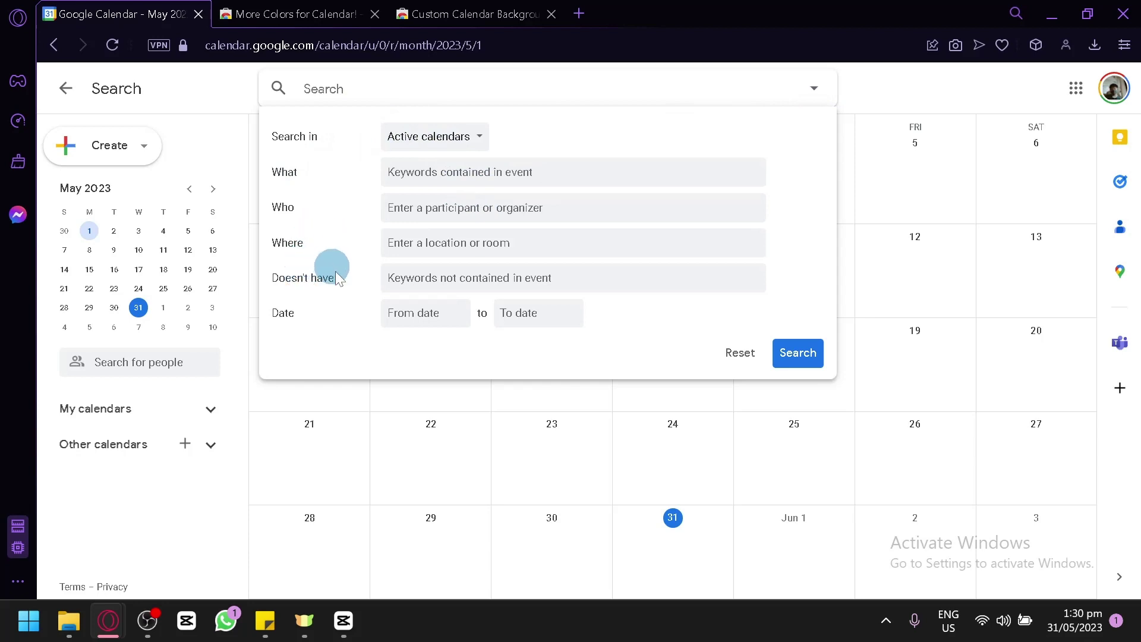
click(872, 94)
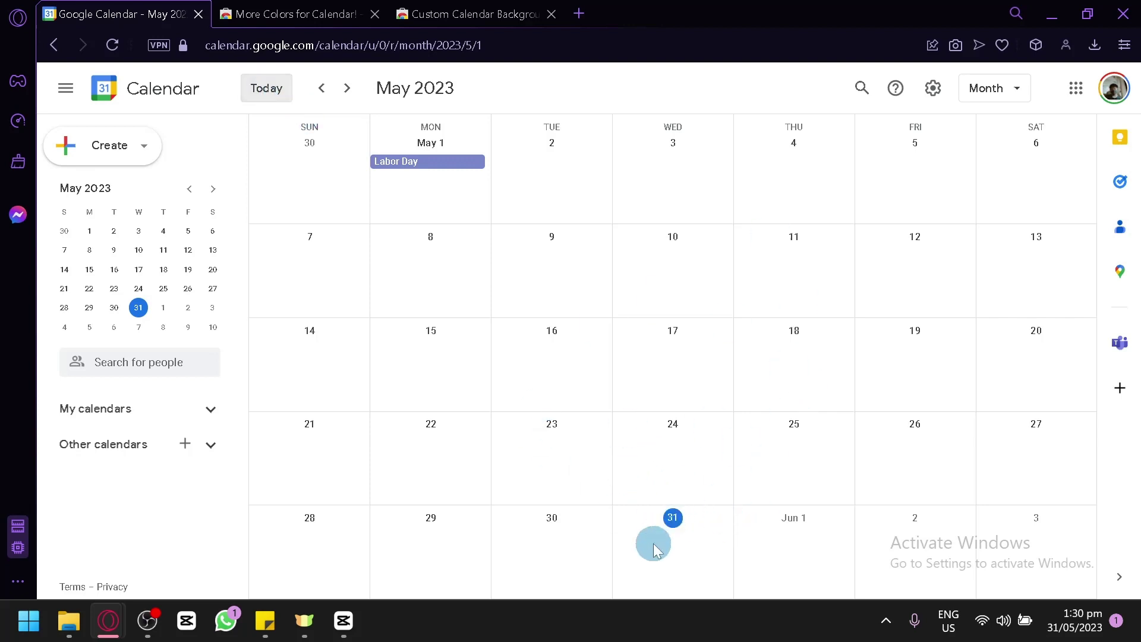
click(347, 88)
click(347, 88)
click(347, 88)
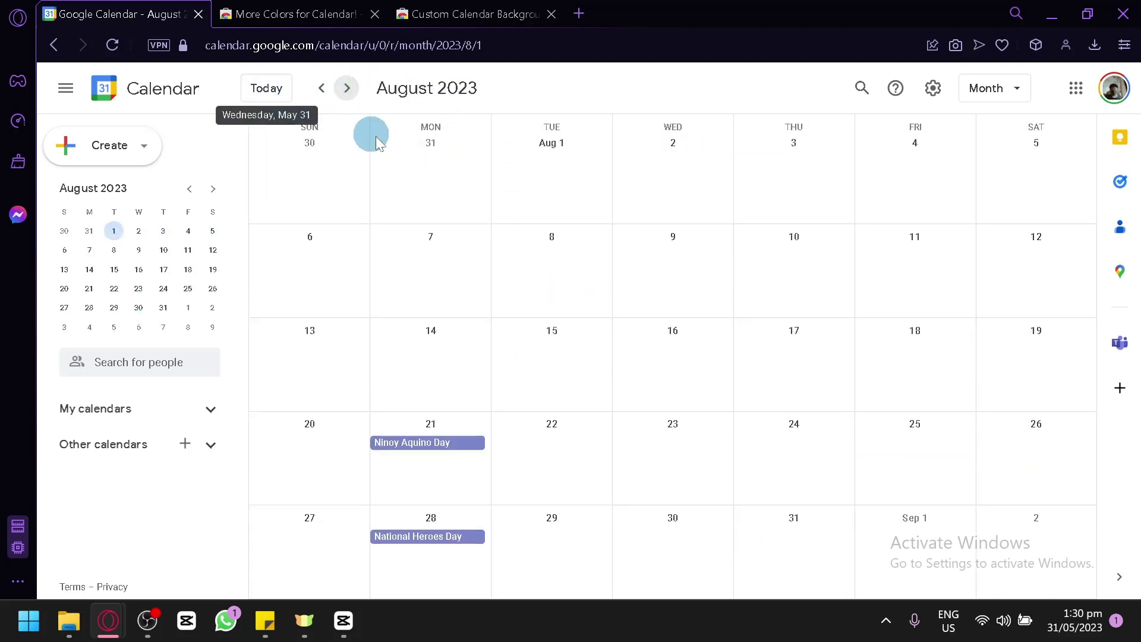
click(259, 94)
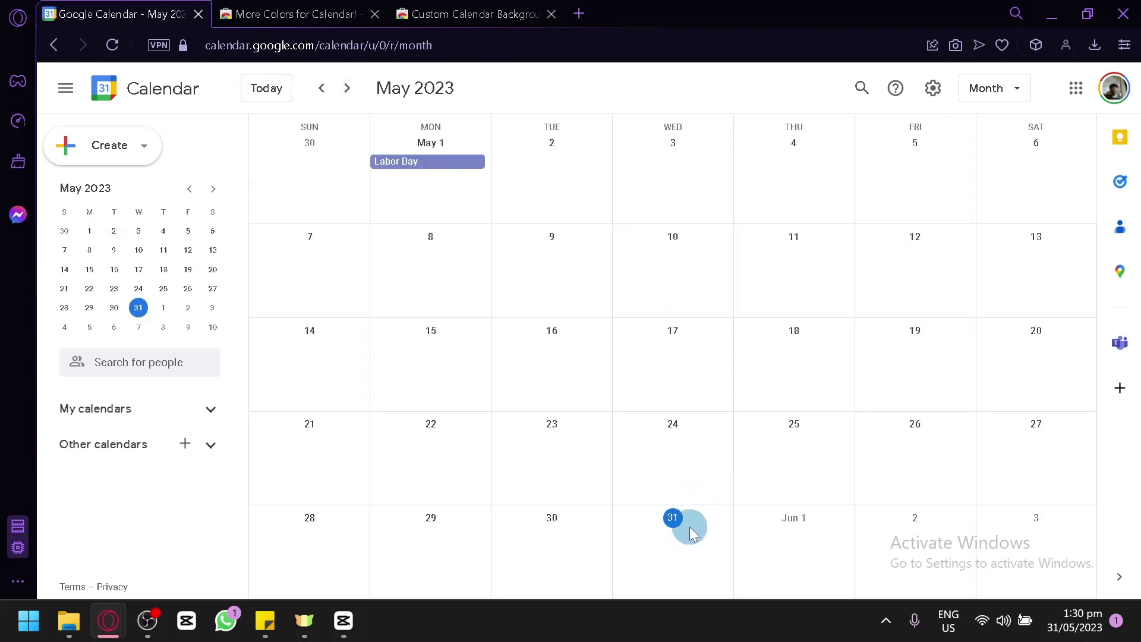
scroll(687, 455, down, 1)
scroll(680, 440, up, 1)
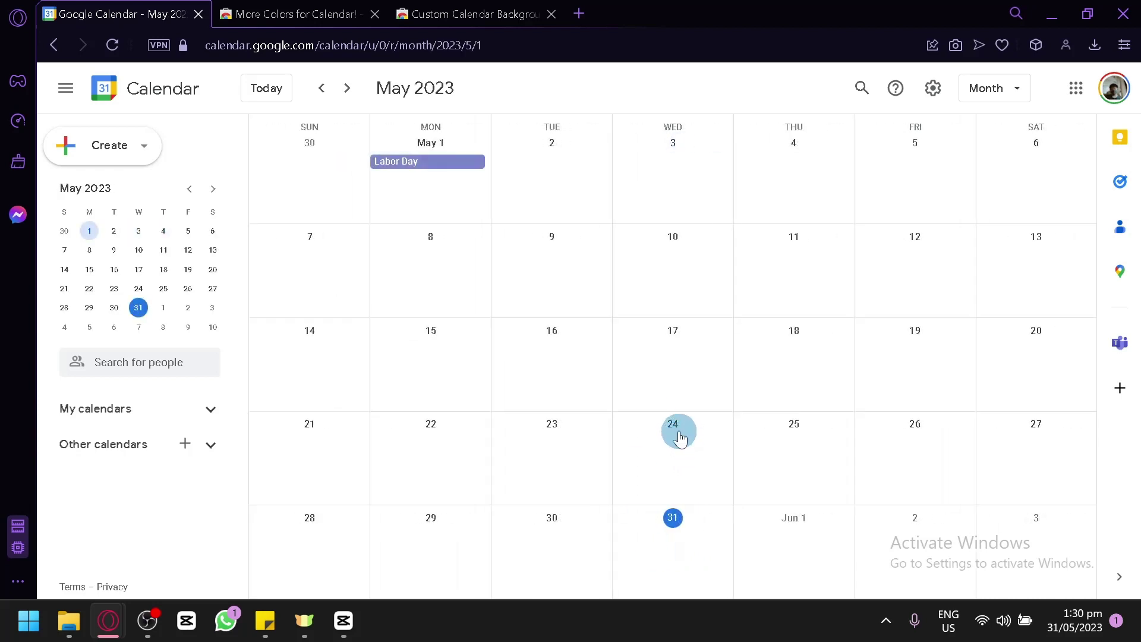